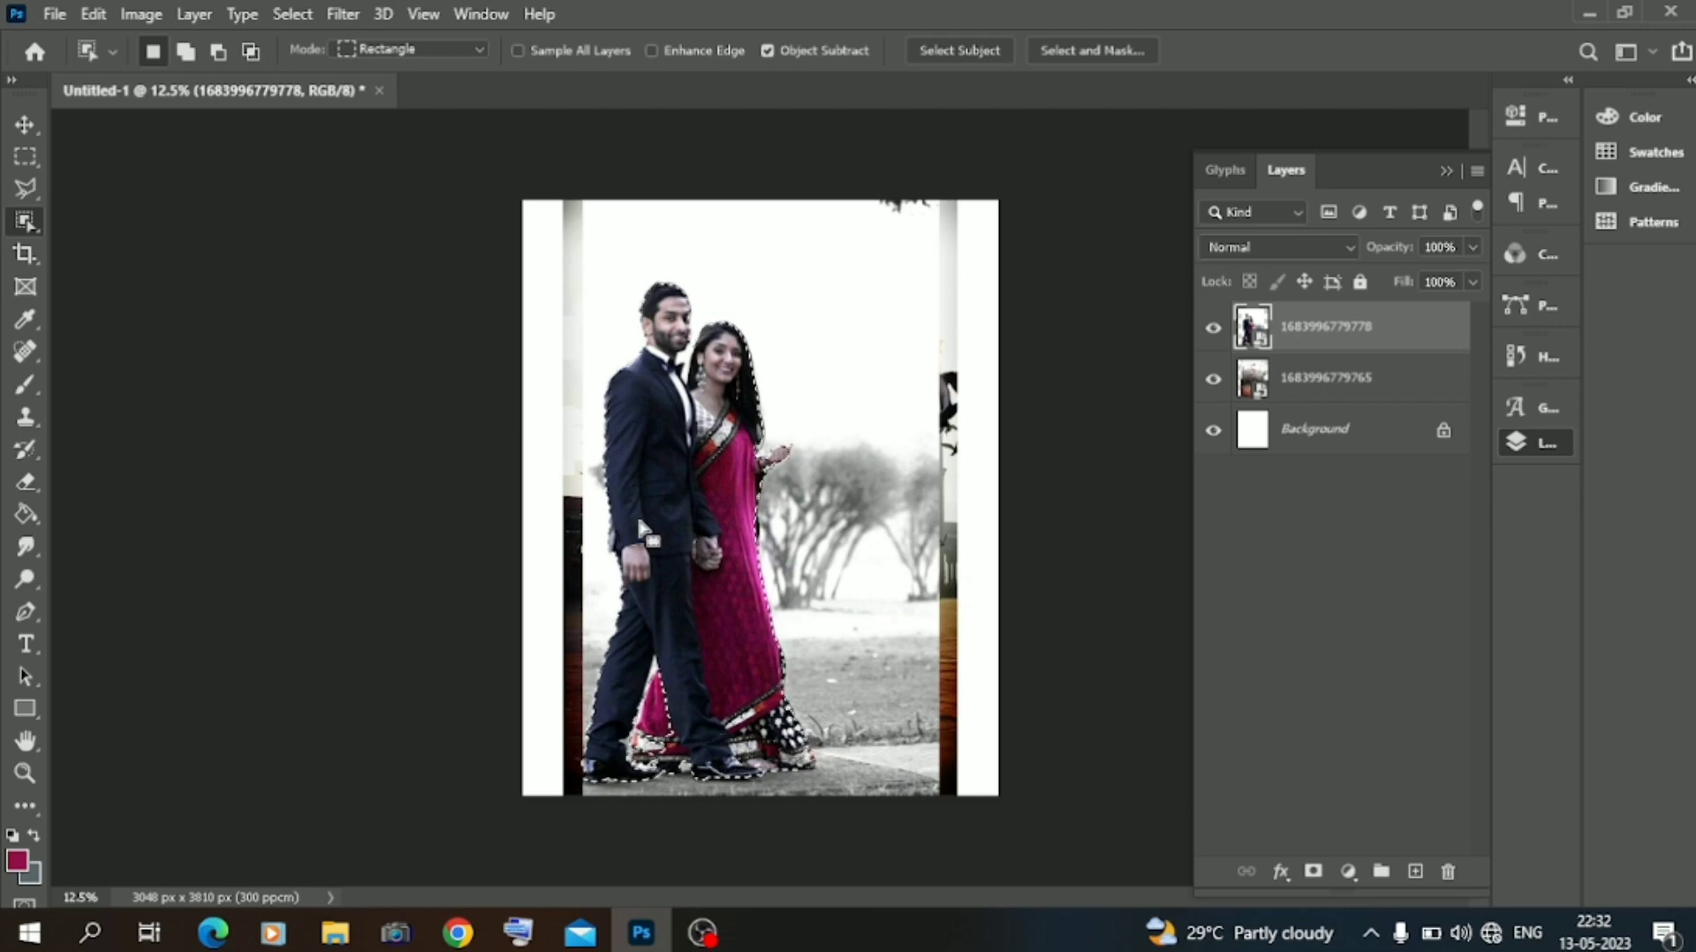
Add the unselected part of the sari between the man's legs to the couple's selection with the Quick Selection Tool.
scroll(627, 338, up, 2)
scroll(627, 338, up, 2)
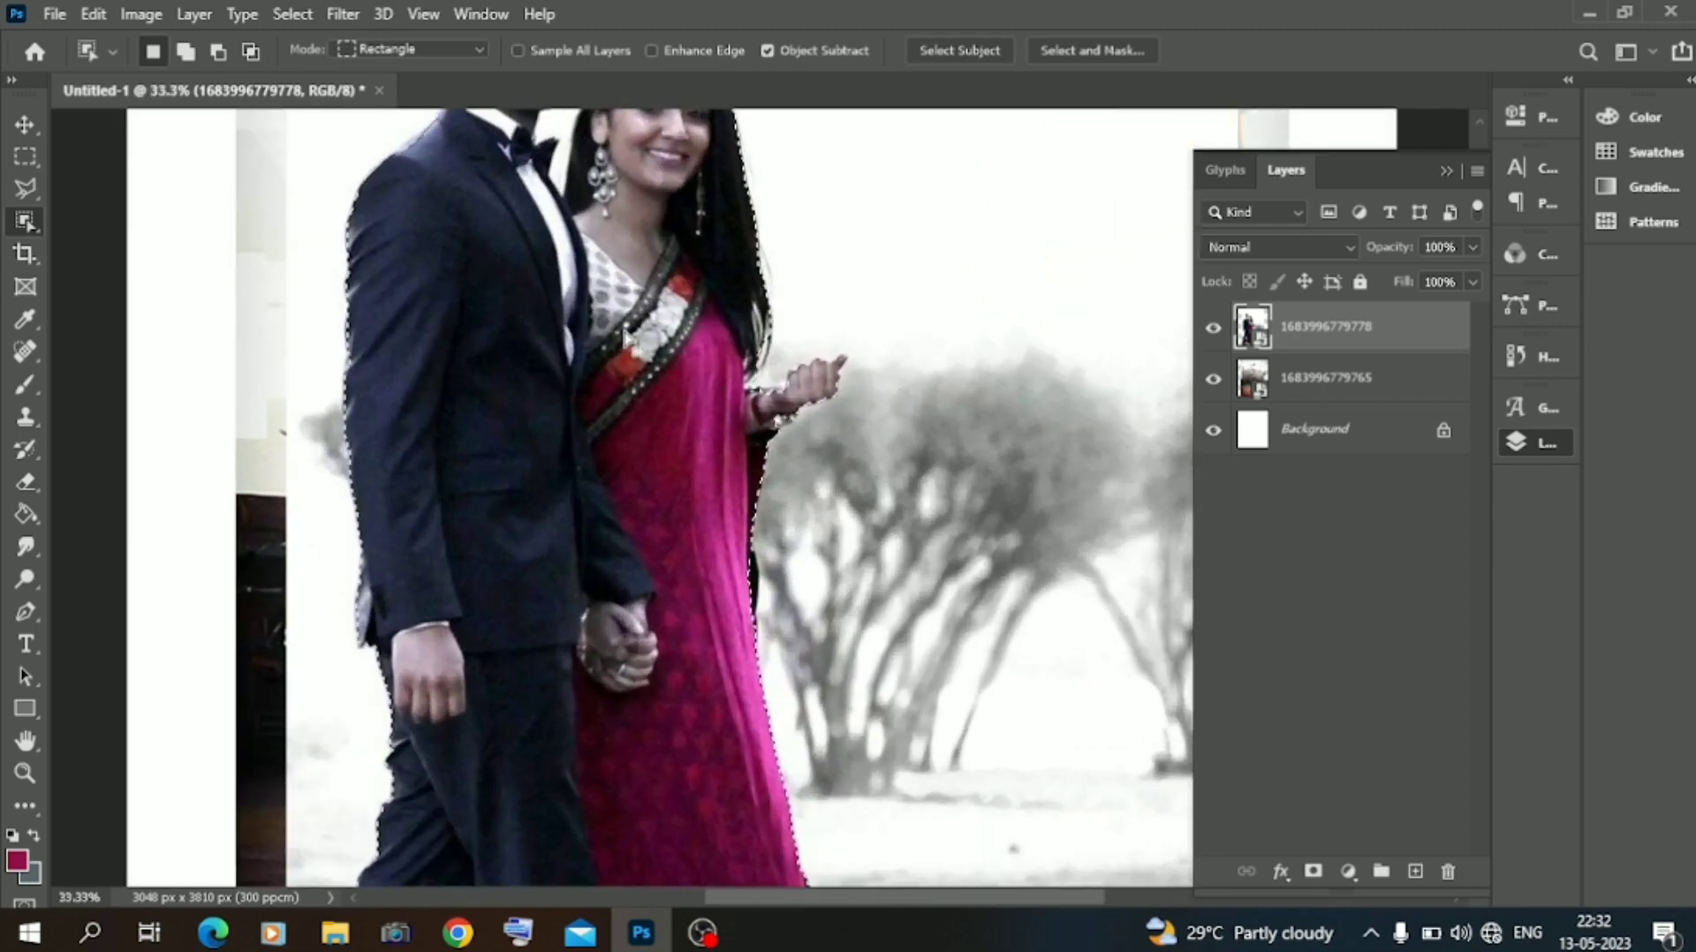
right_click(28, 219)
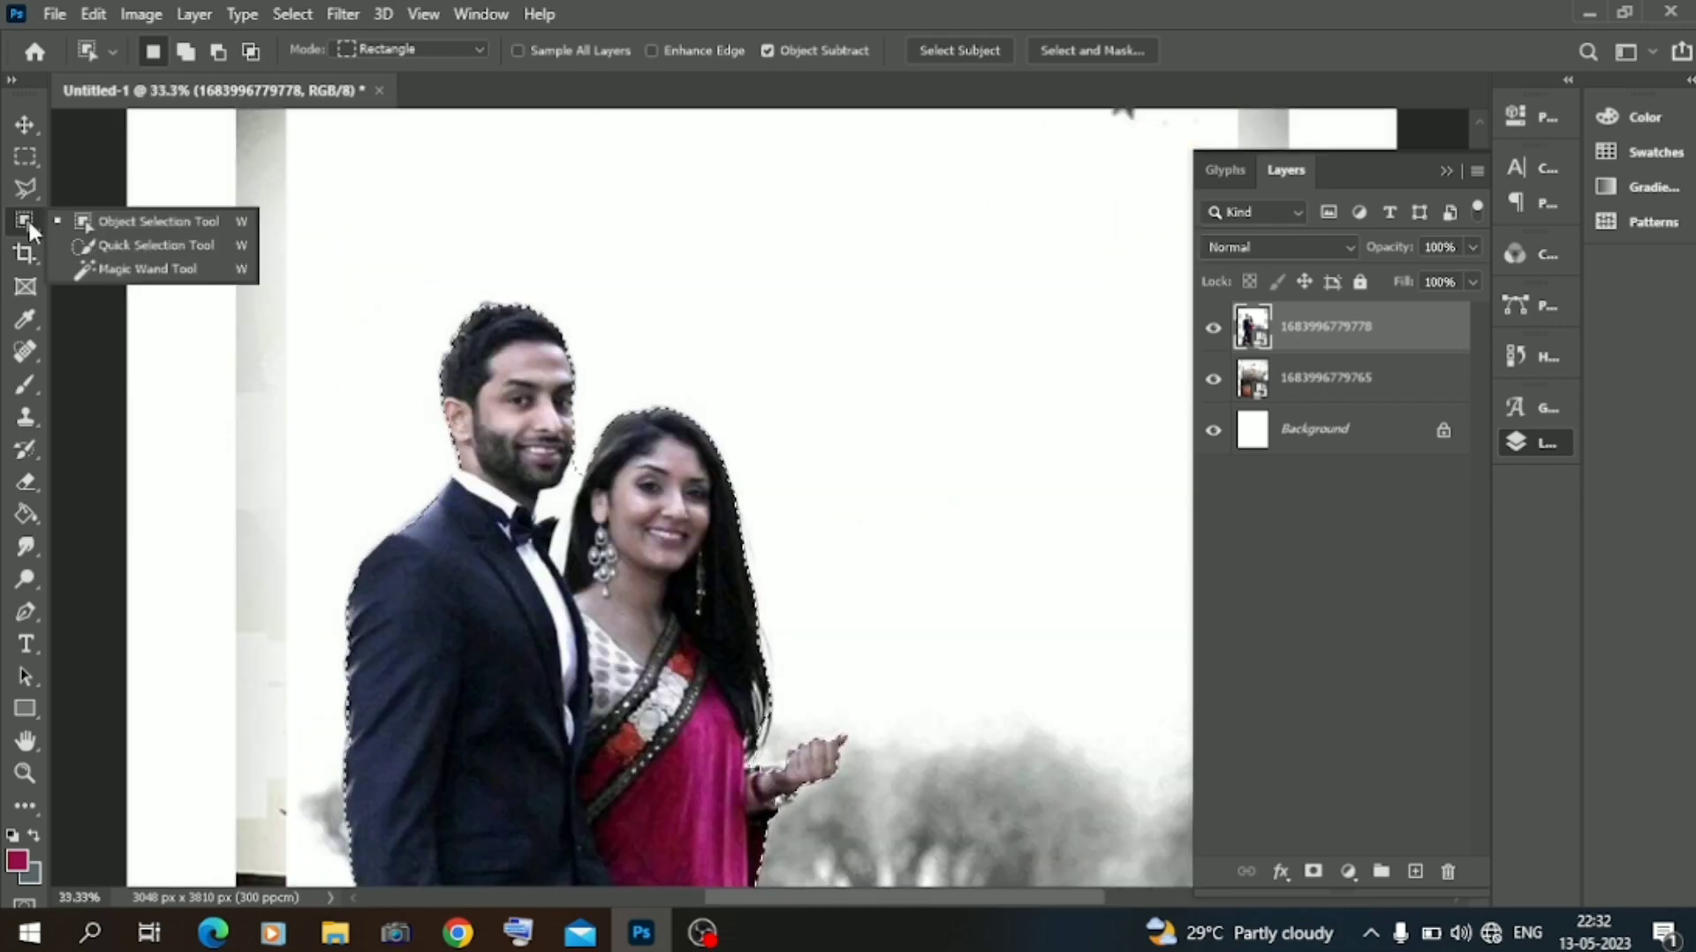
click(115, 246)
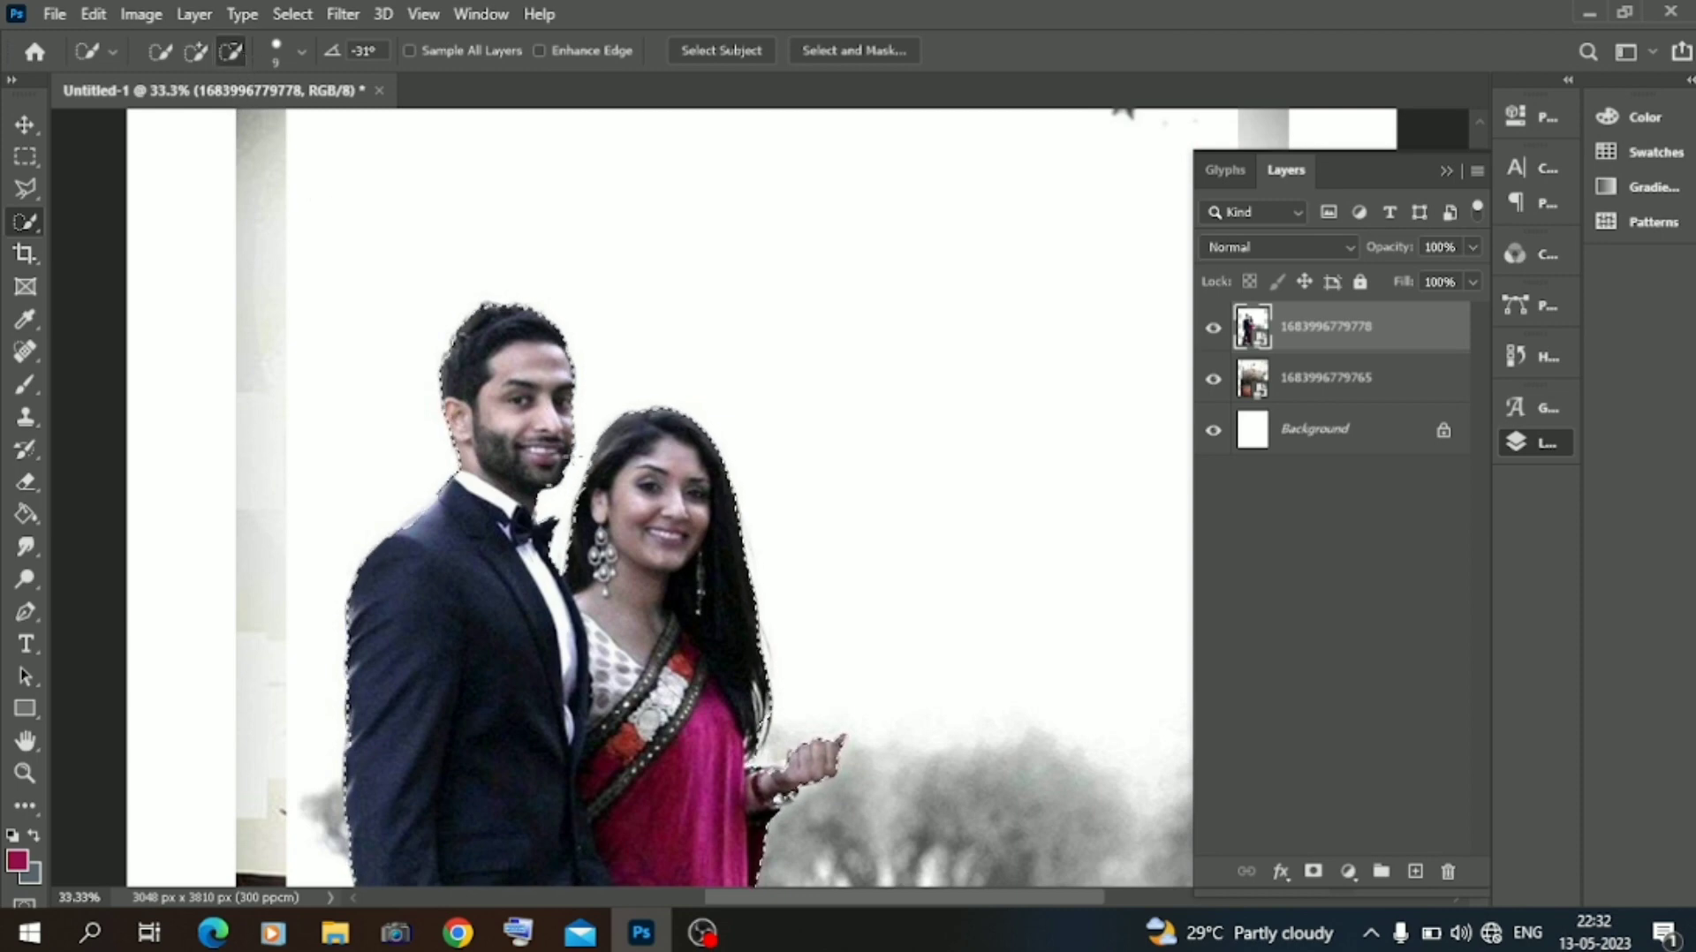
scroll(635, 331, down, 5)
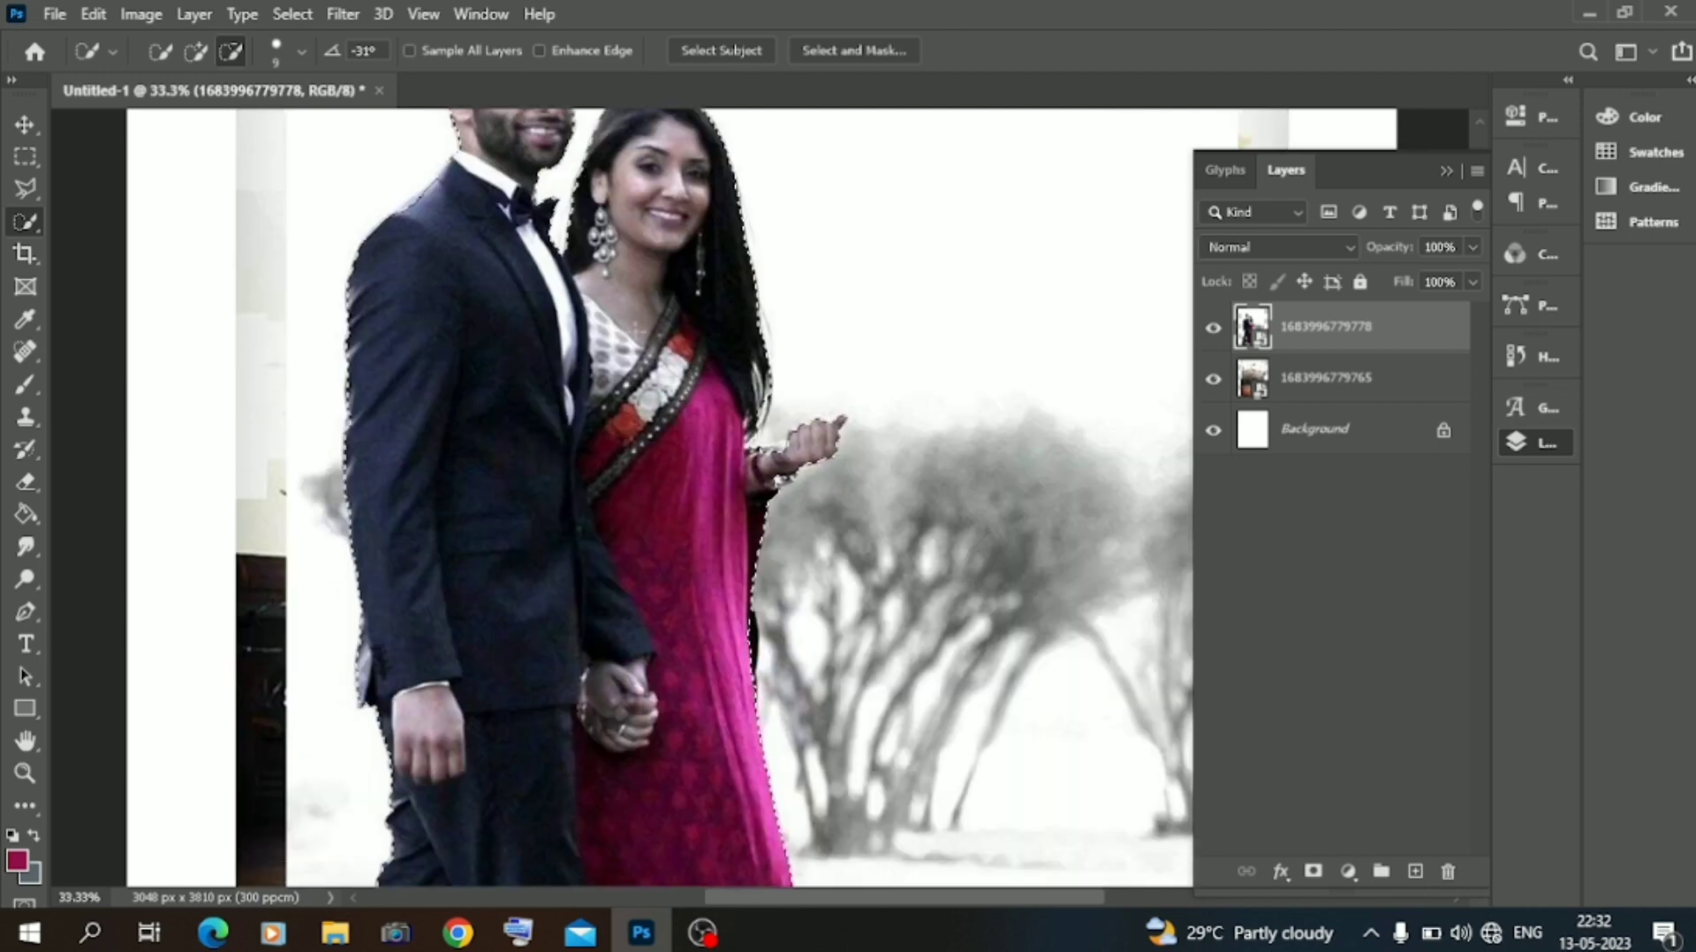
scroll(636, 442, down, 3)
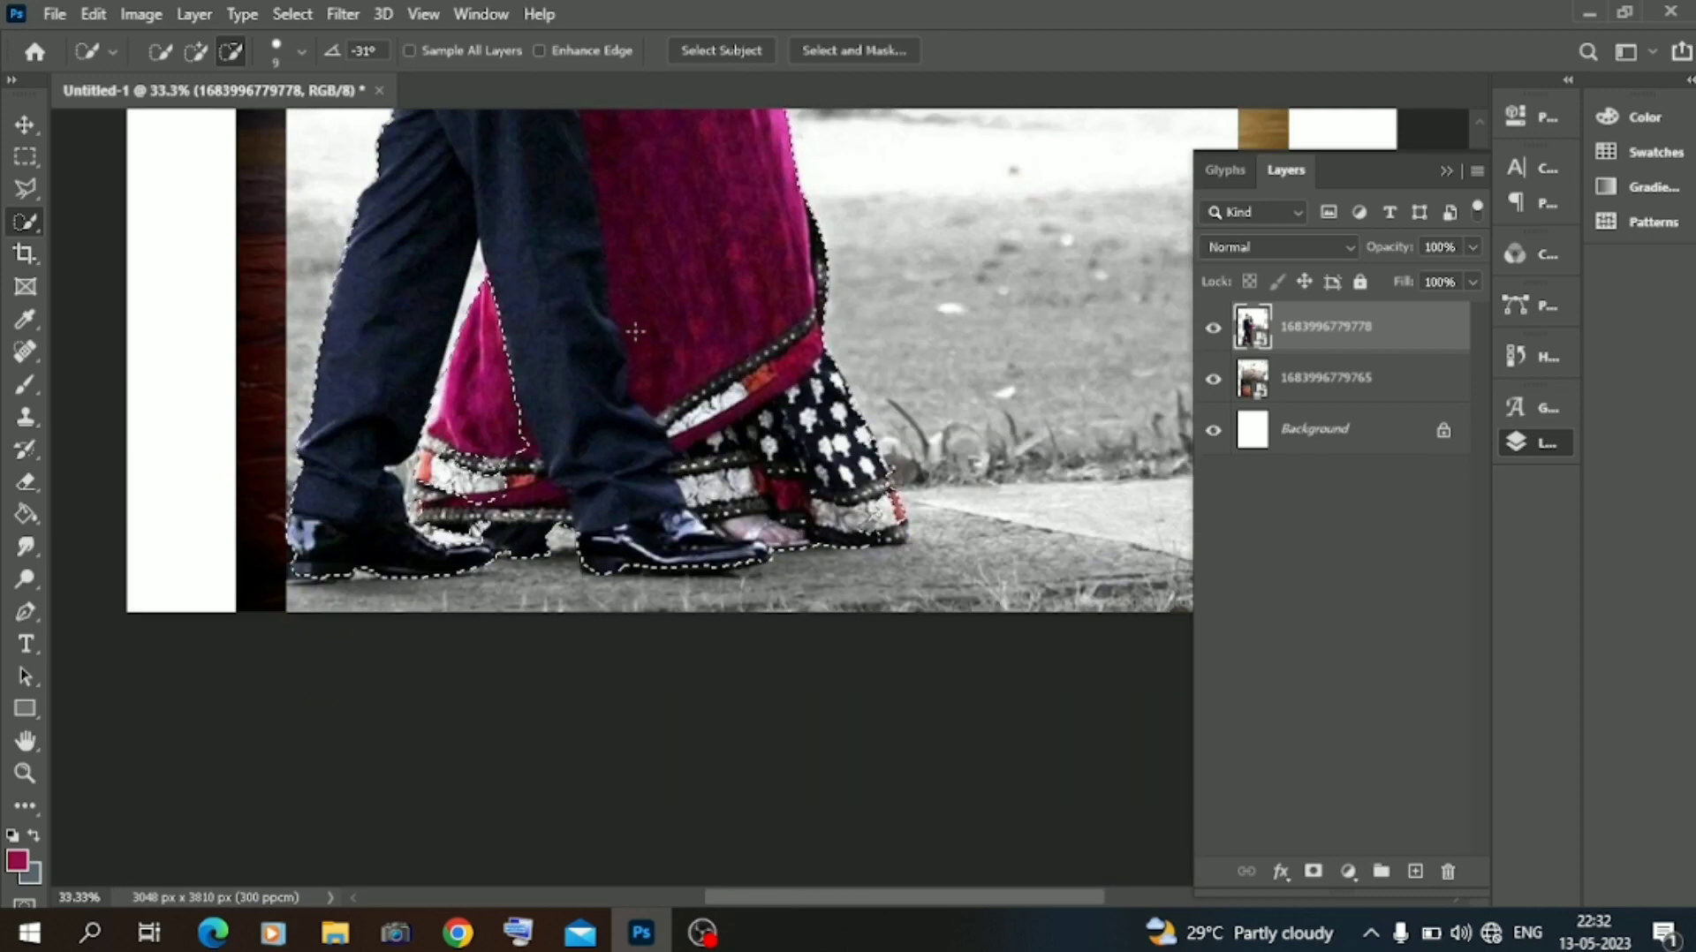
click(465, 300)
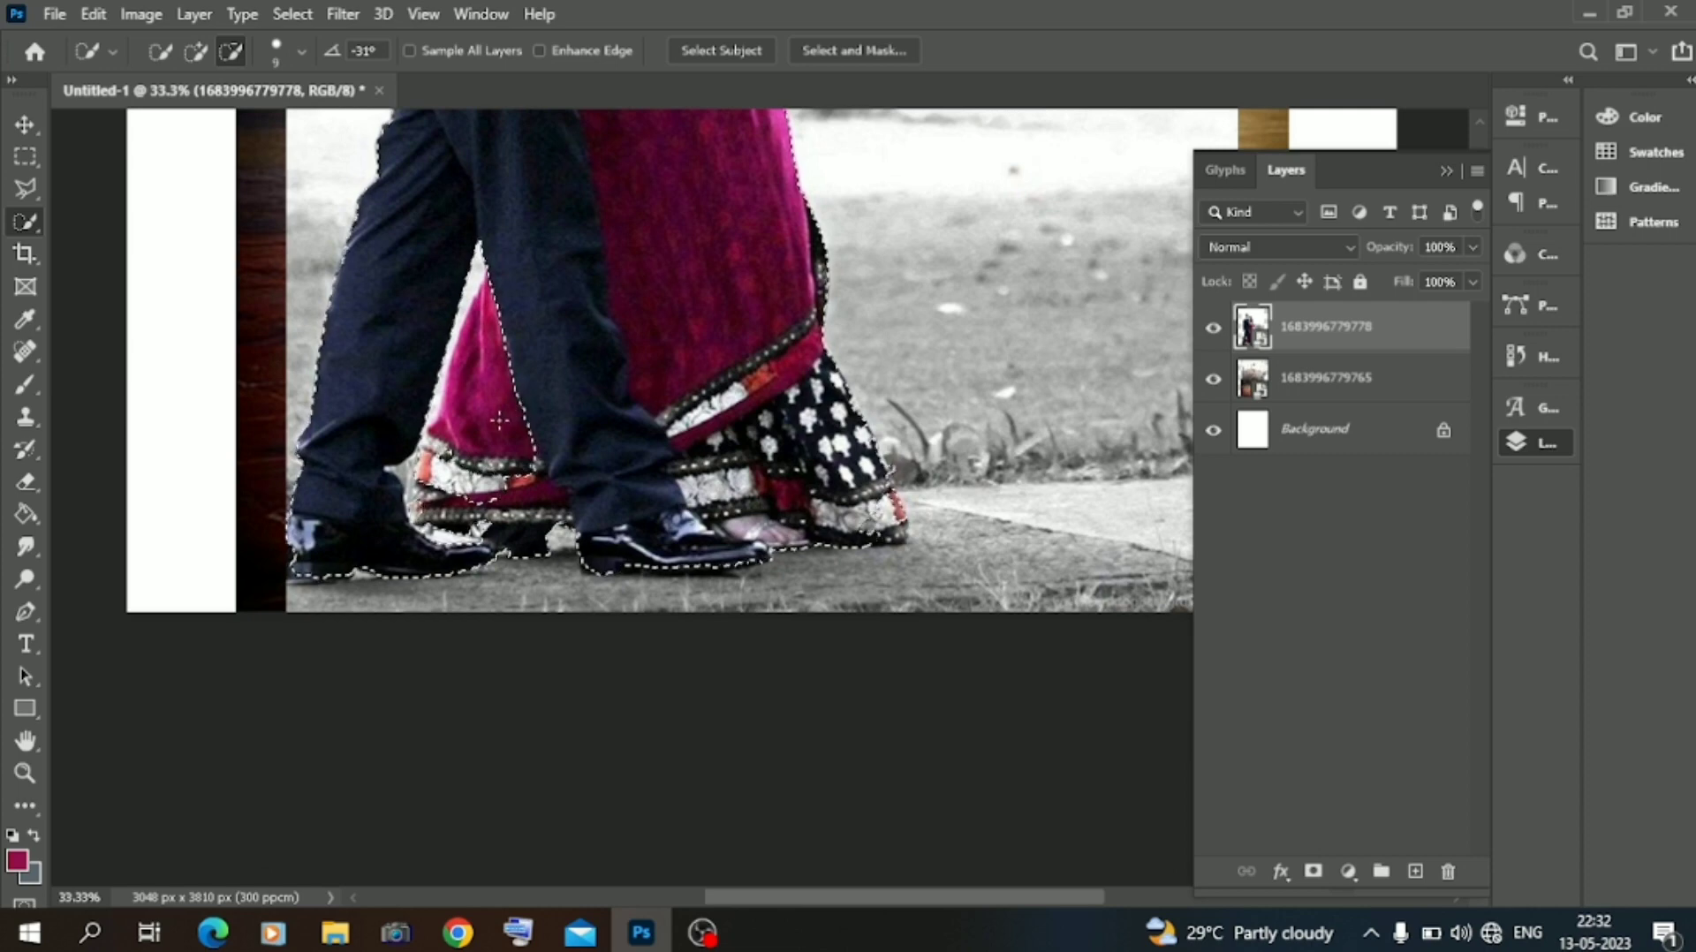
click(197, 51)
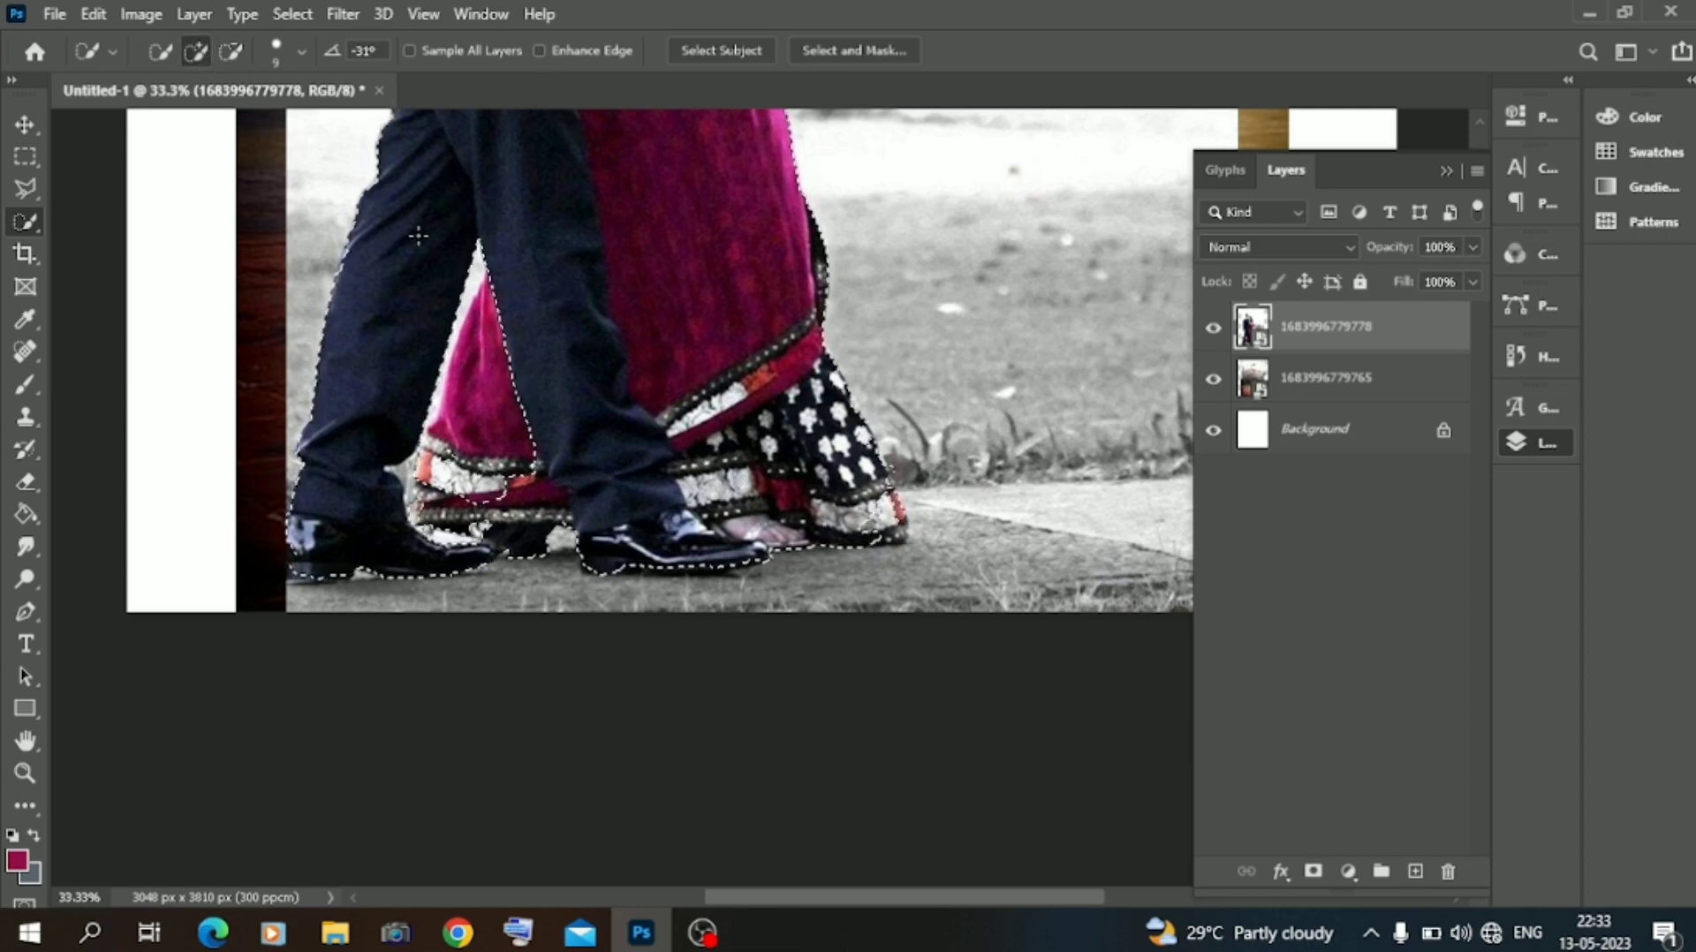
drag(489, 295, 454, 419)
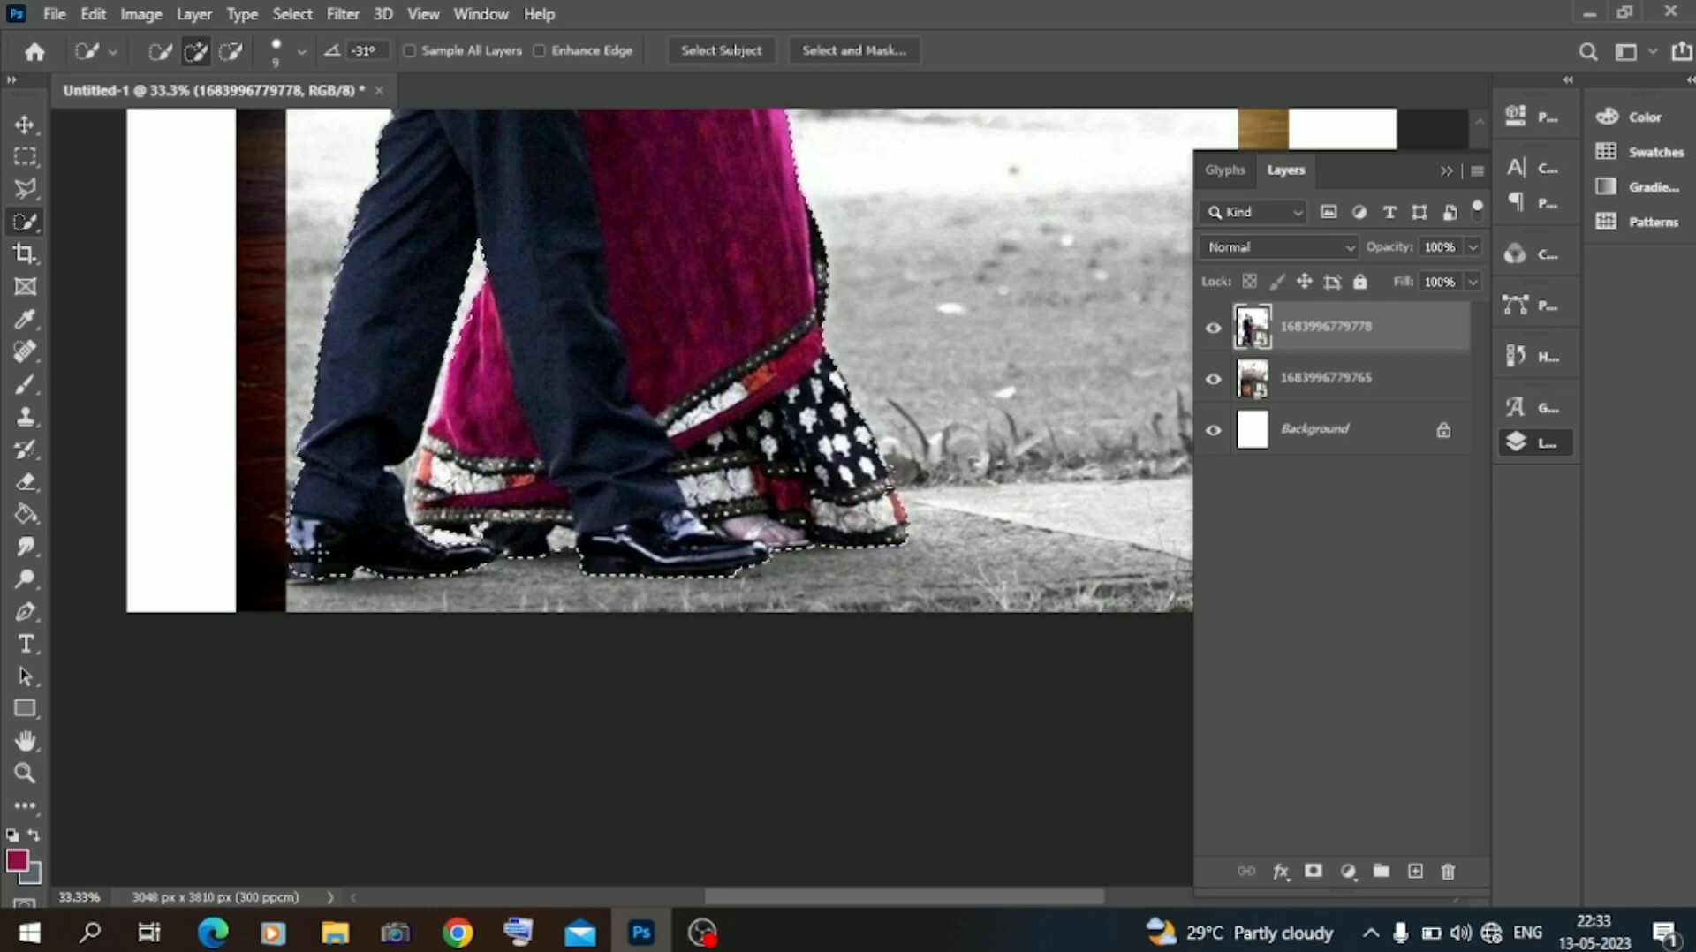
Mask the couple's layer with the selection, then scale the couple to about 76% and place them on the courtyard floor.
click(1316, 871)
key(ctrl+minus)
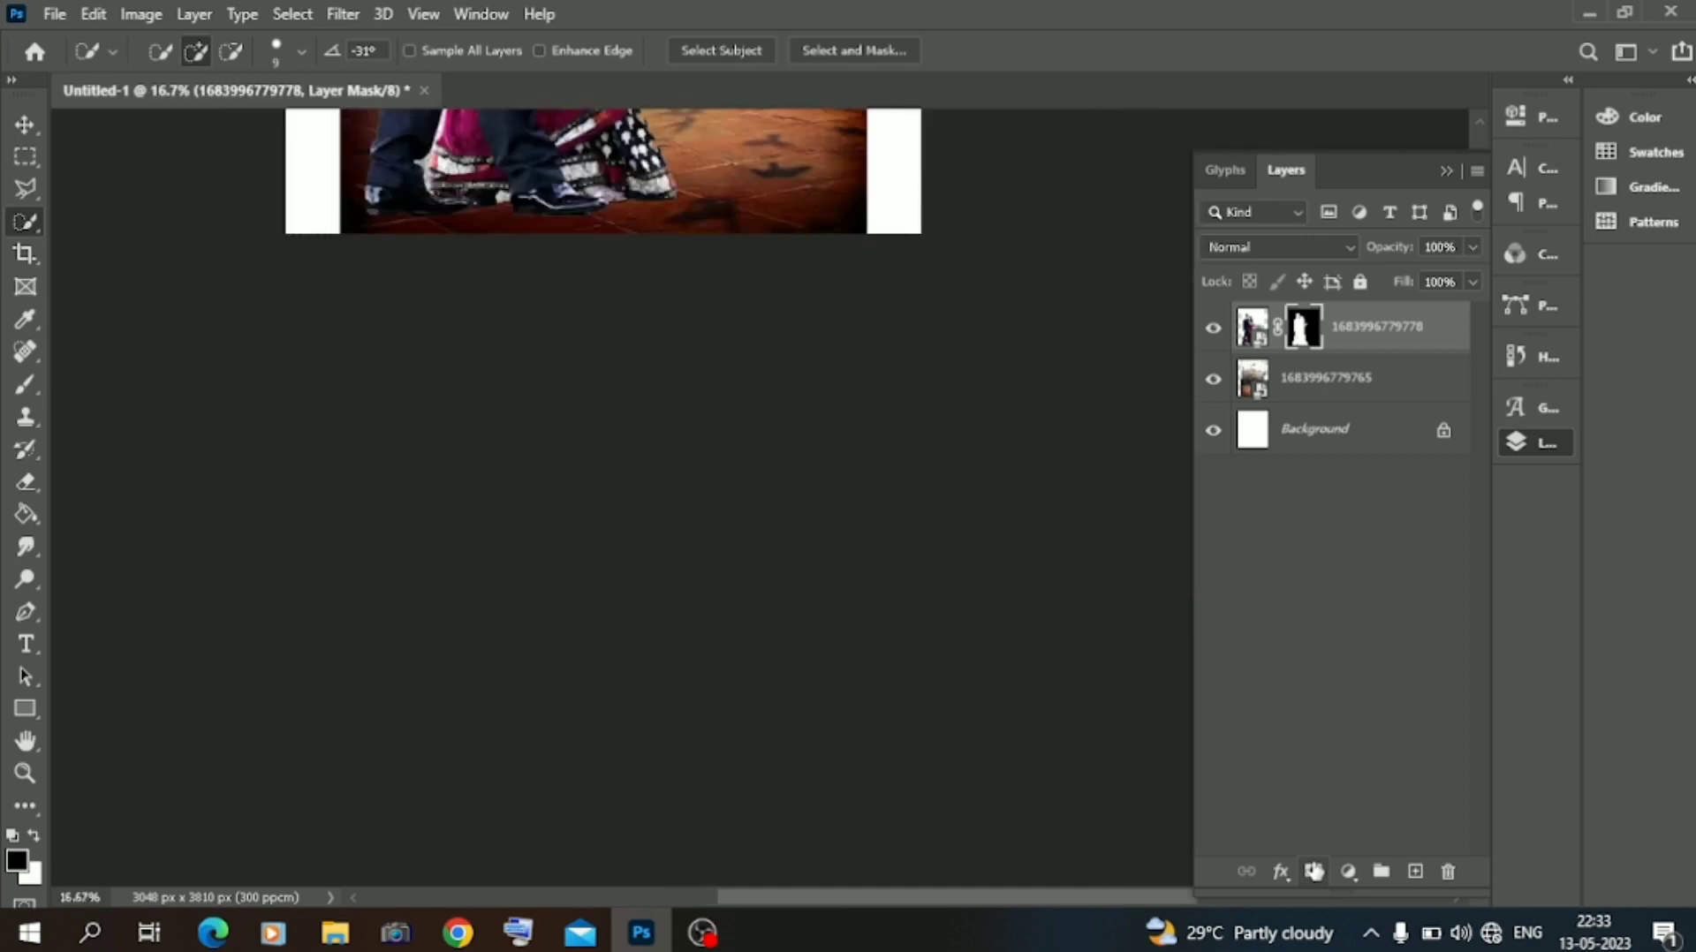
click(25, 126)
drag(522, 500, 634, 496)
drag(795, 557, 716, 605)
click(209, 374)
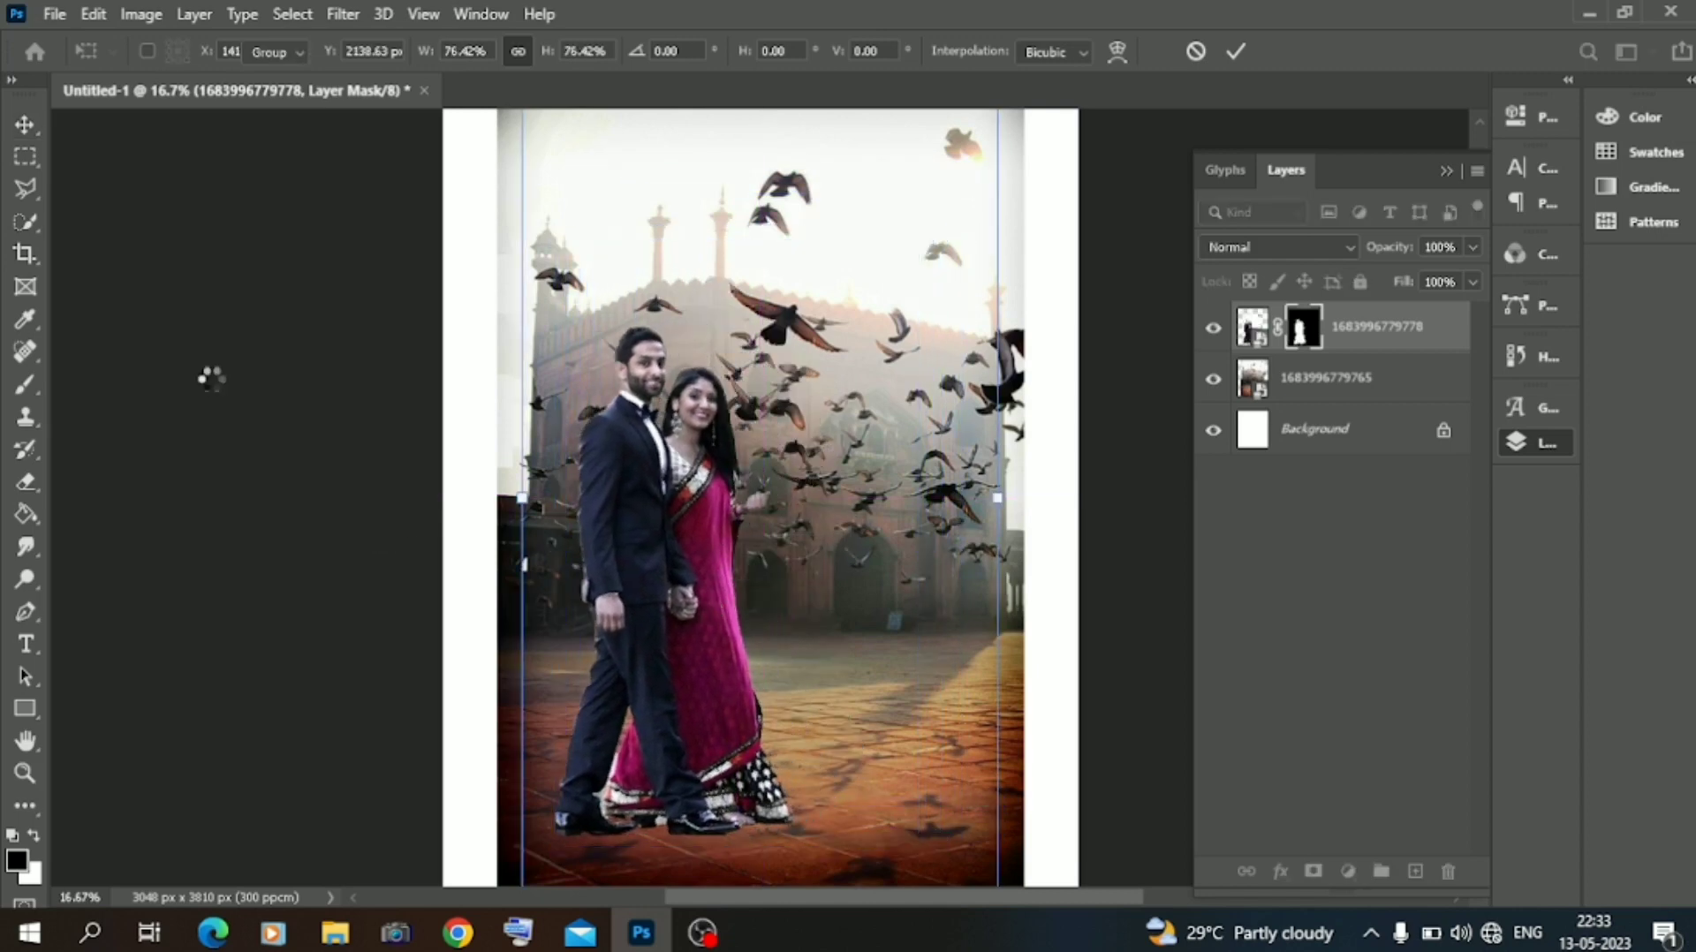
click(199, 360)
key(ctrl+plus)
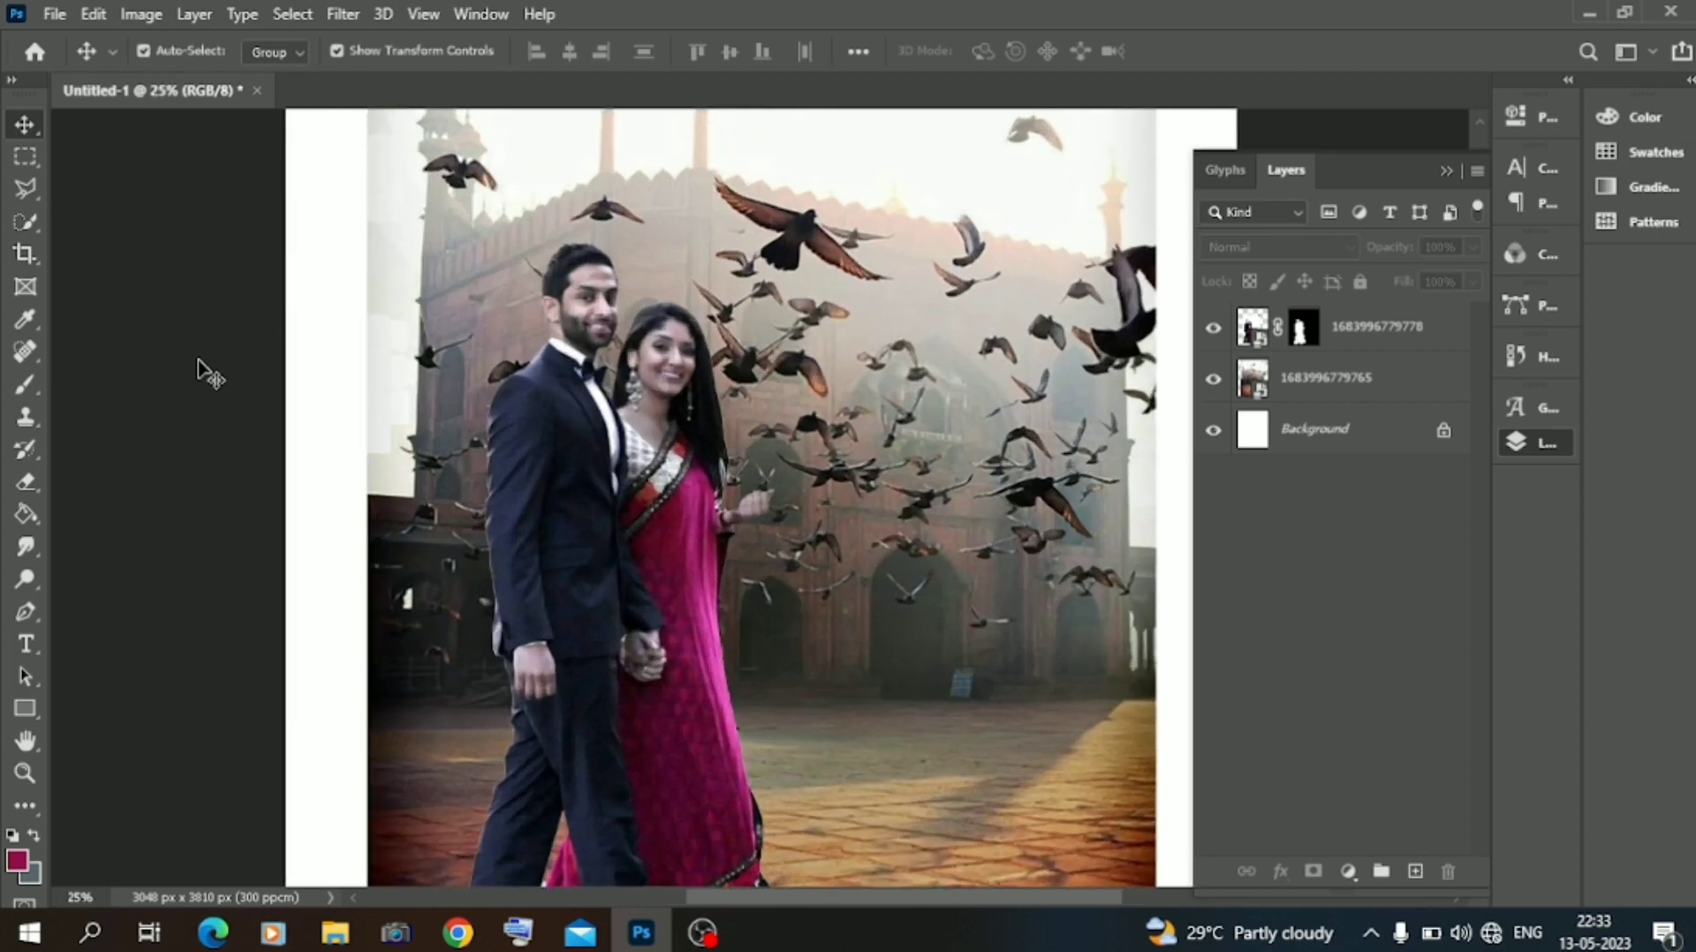
Create a new layer above the couple and set the Brush tool's size to 1457 px.
scroll(202, 367, down, 3)
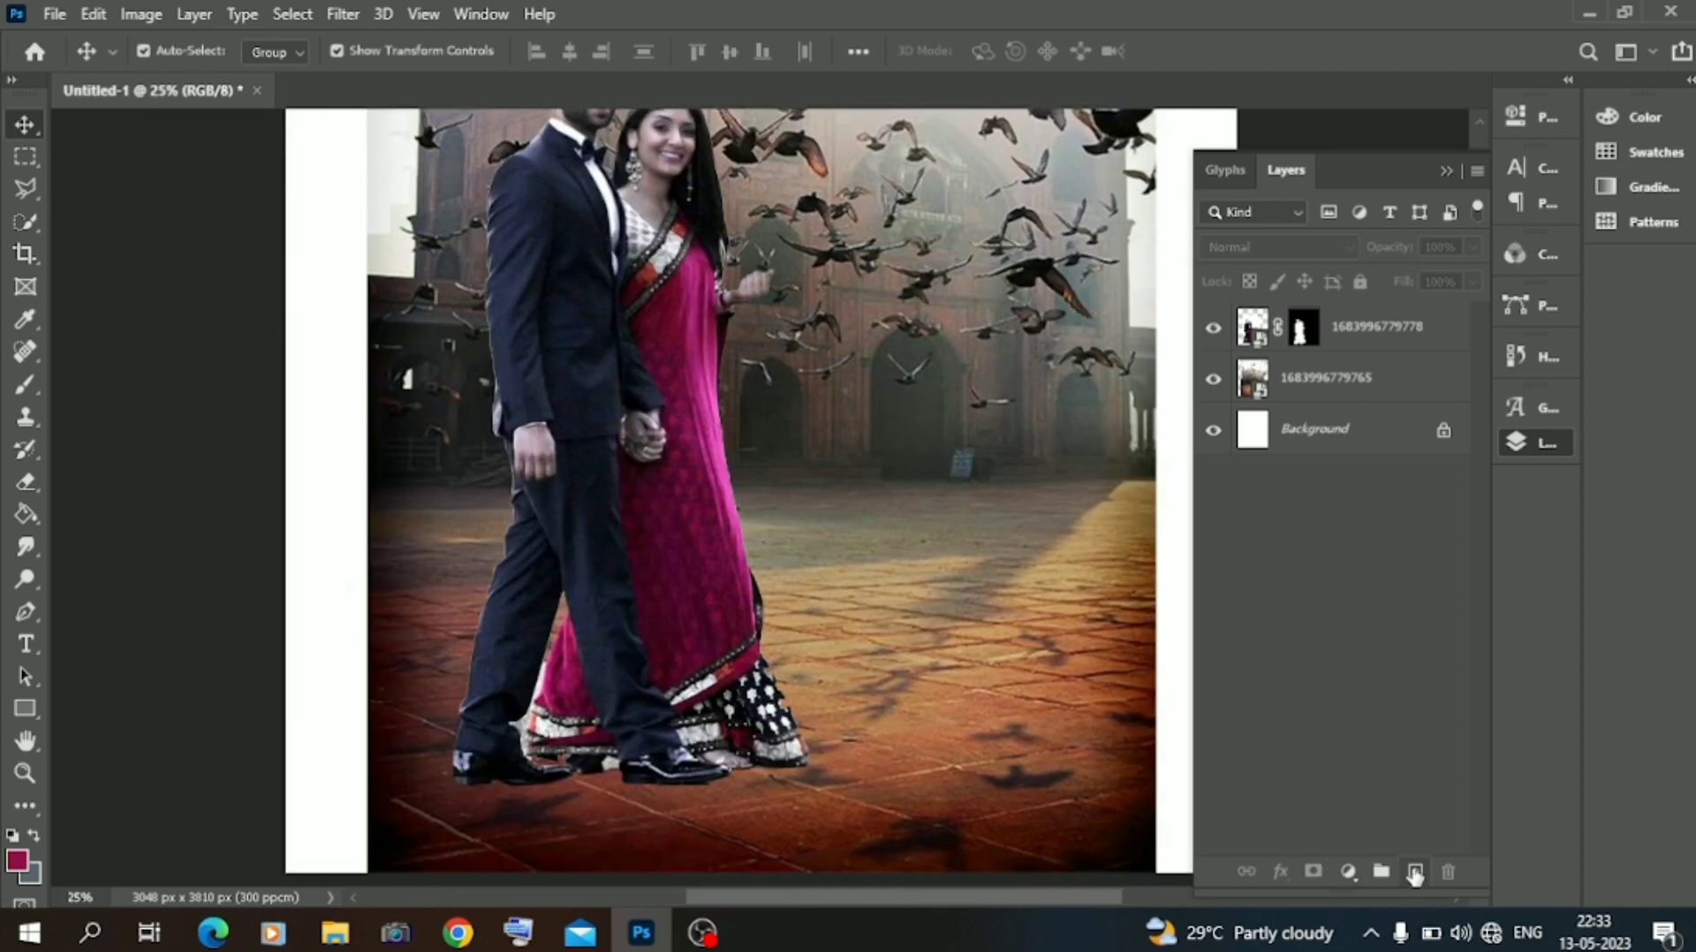
click(1414, 873)
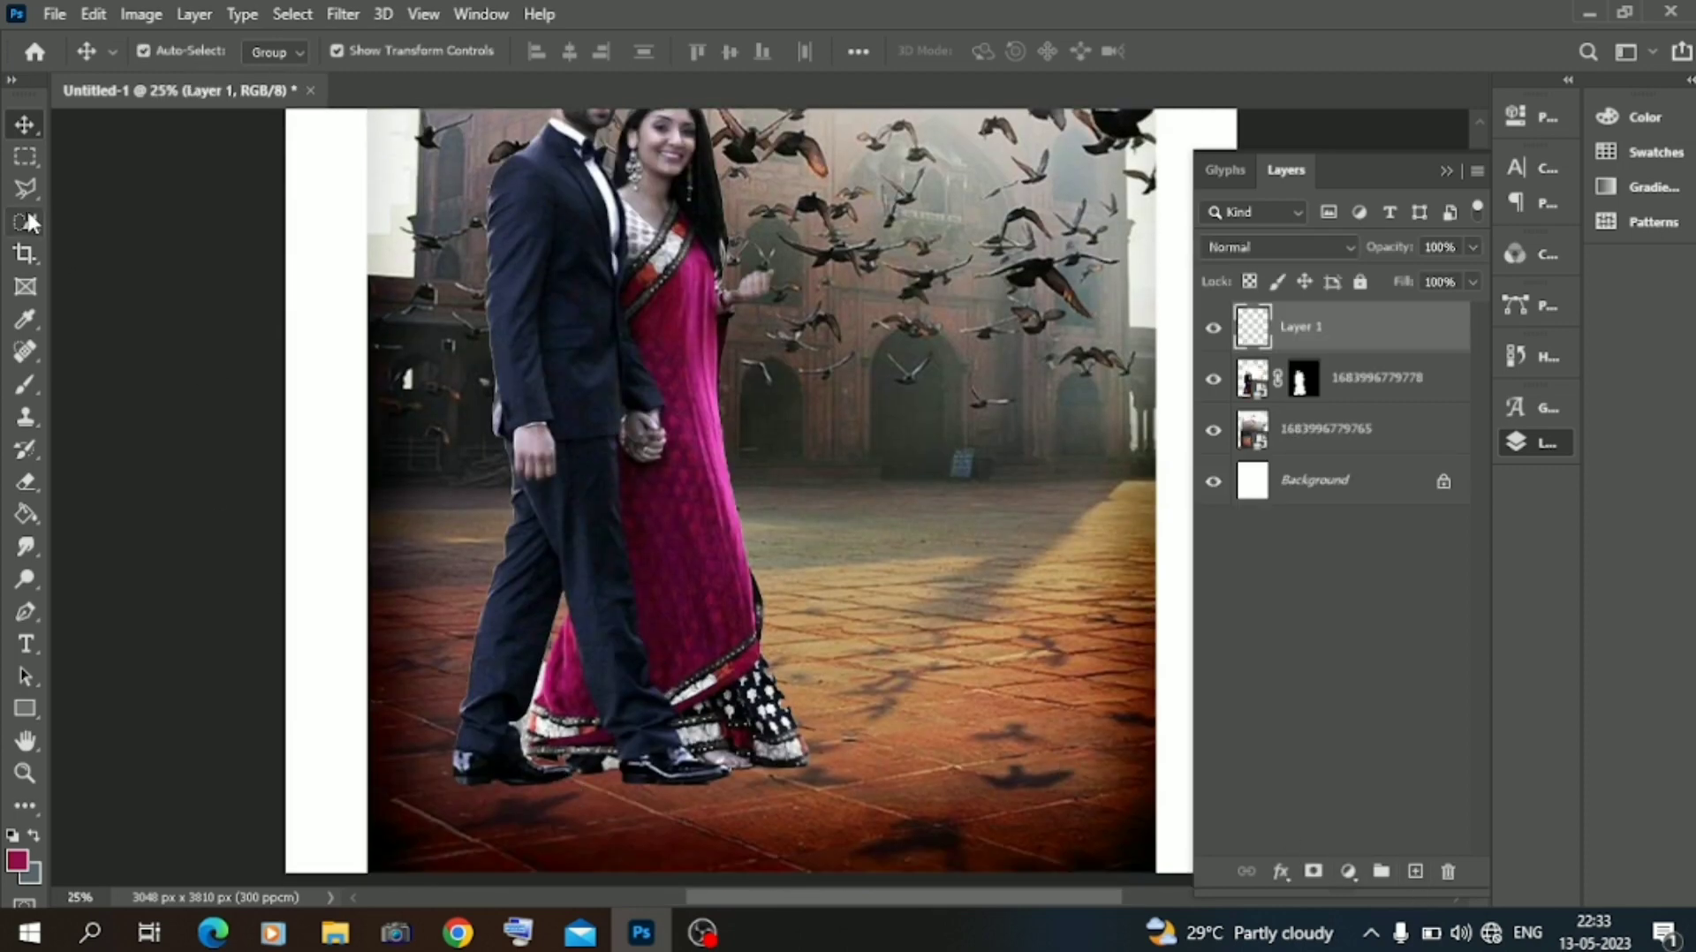
click(42, 380)
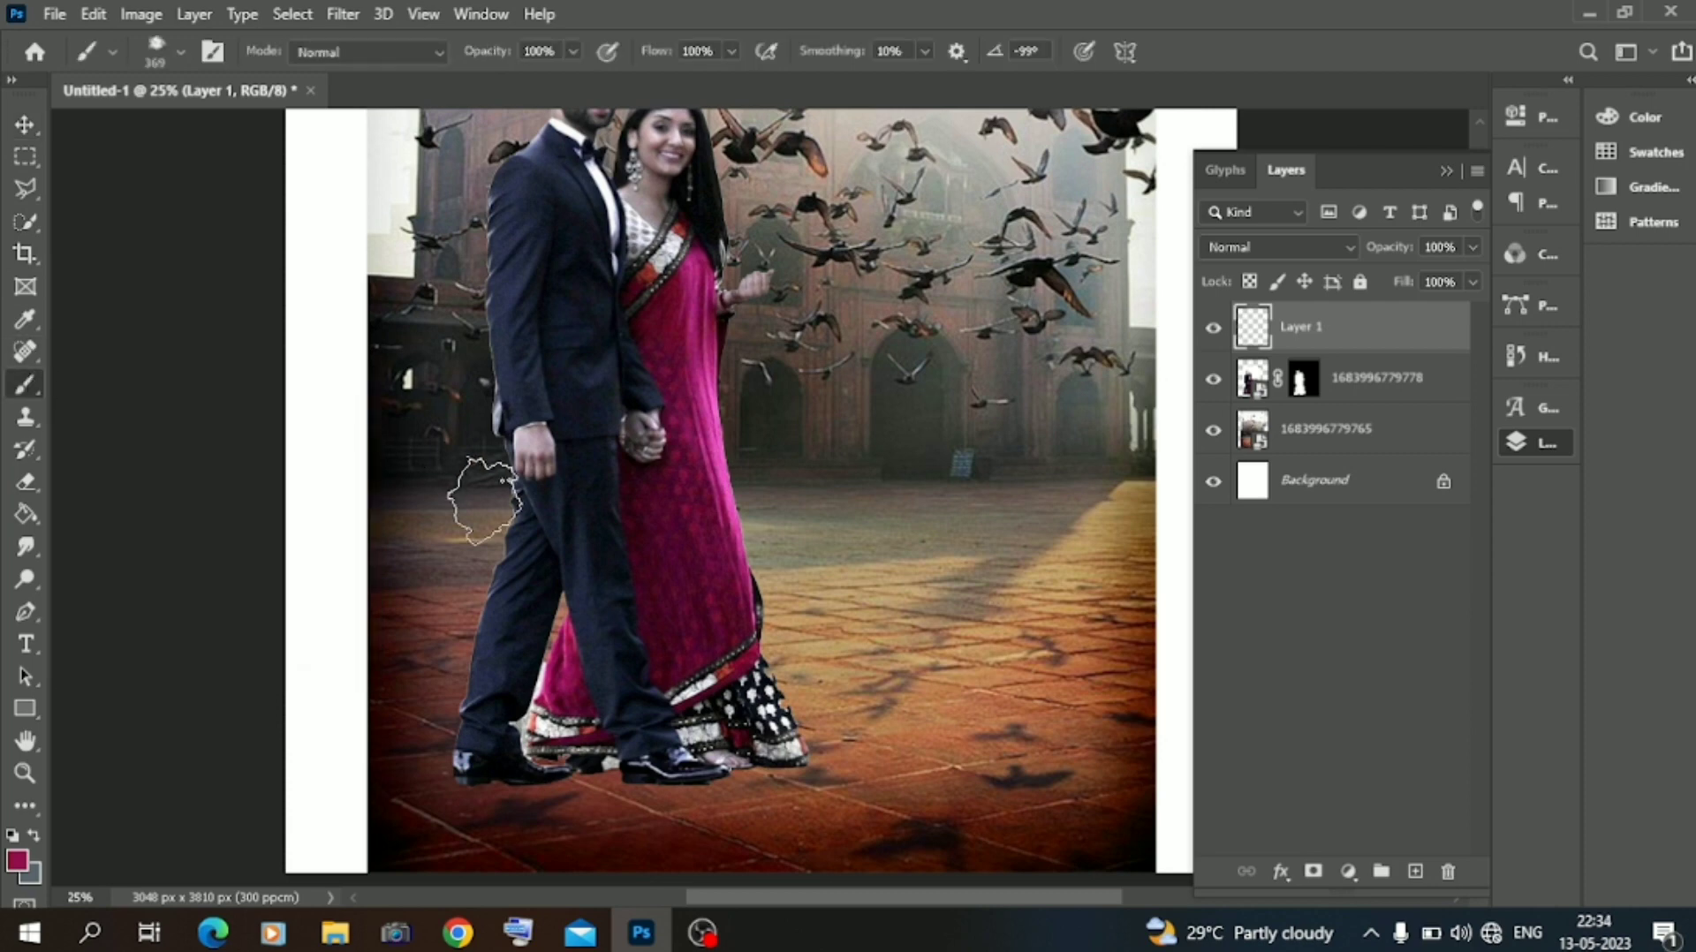
right_click(655, 590)
click(927, 556)
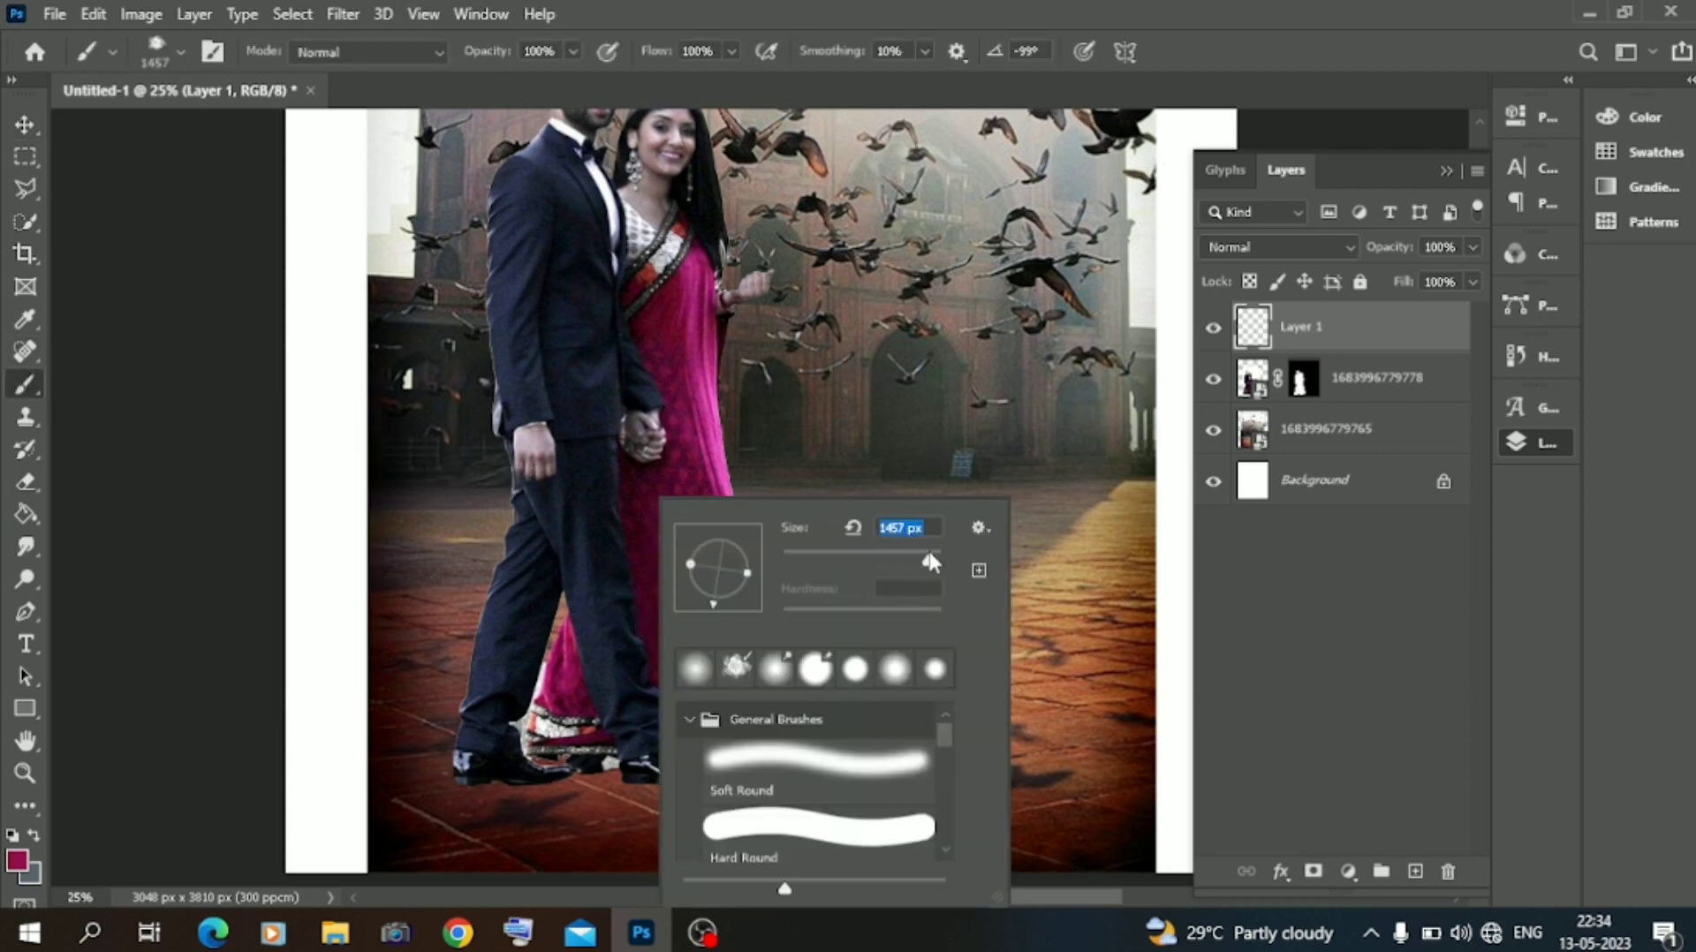
Sample the dark floor colour #1e0e0f as the foreground and paint it across the floor and the couple's feet.
click(17, 859)
click(556, 832)
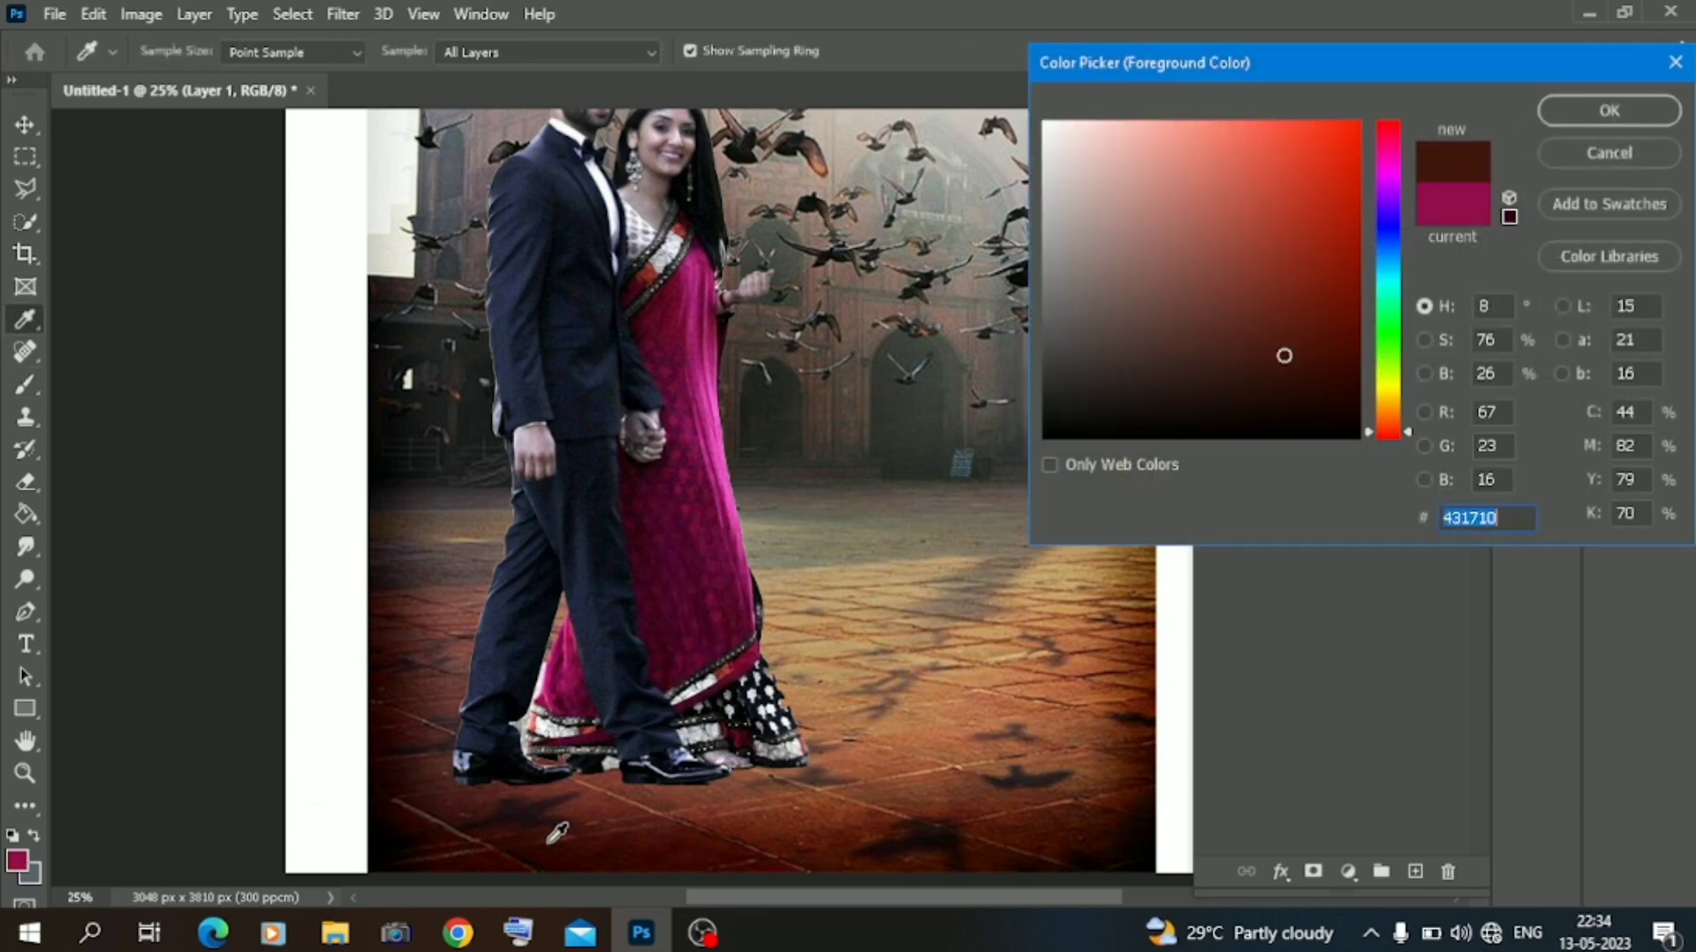
click(385, 833)
click(932, 822)
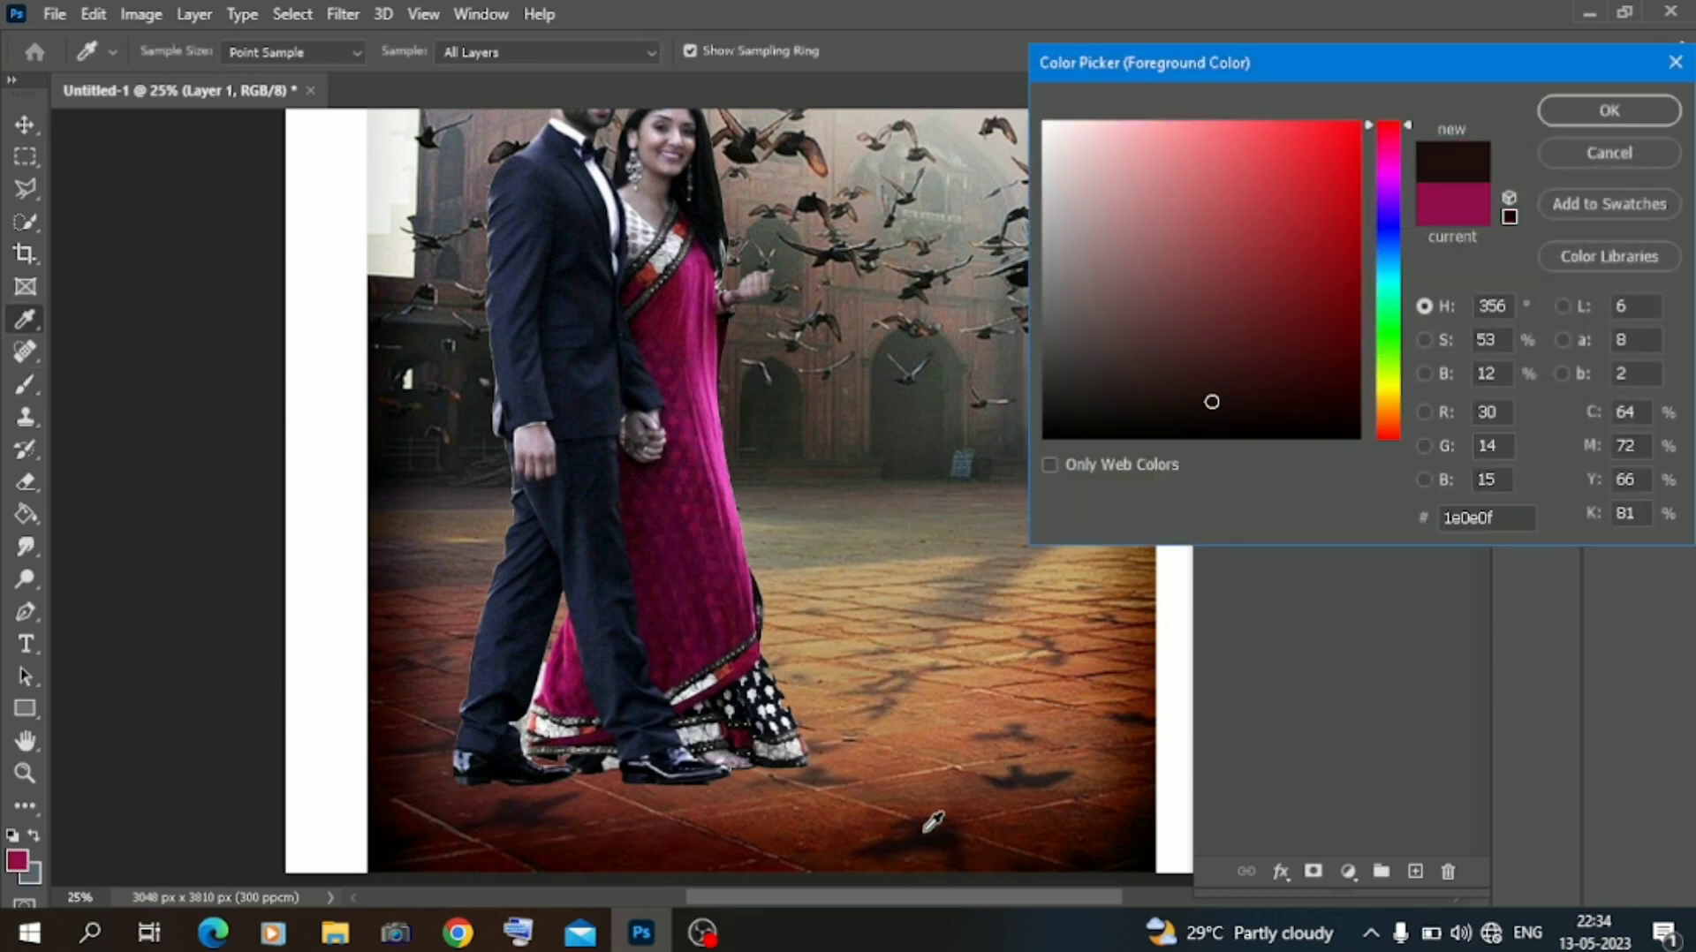
click(1607, 110)
key(b)
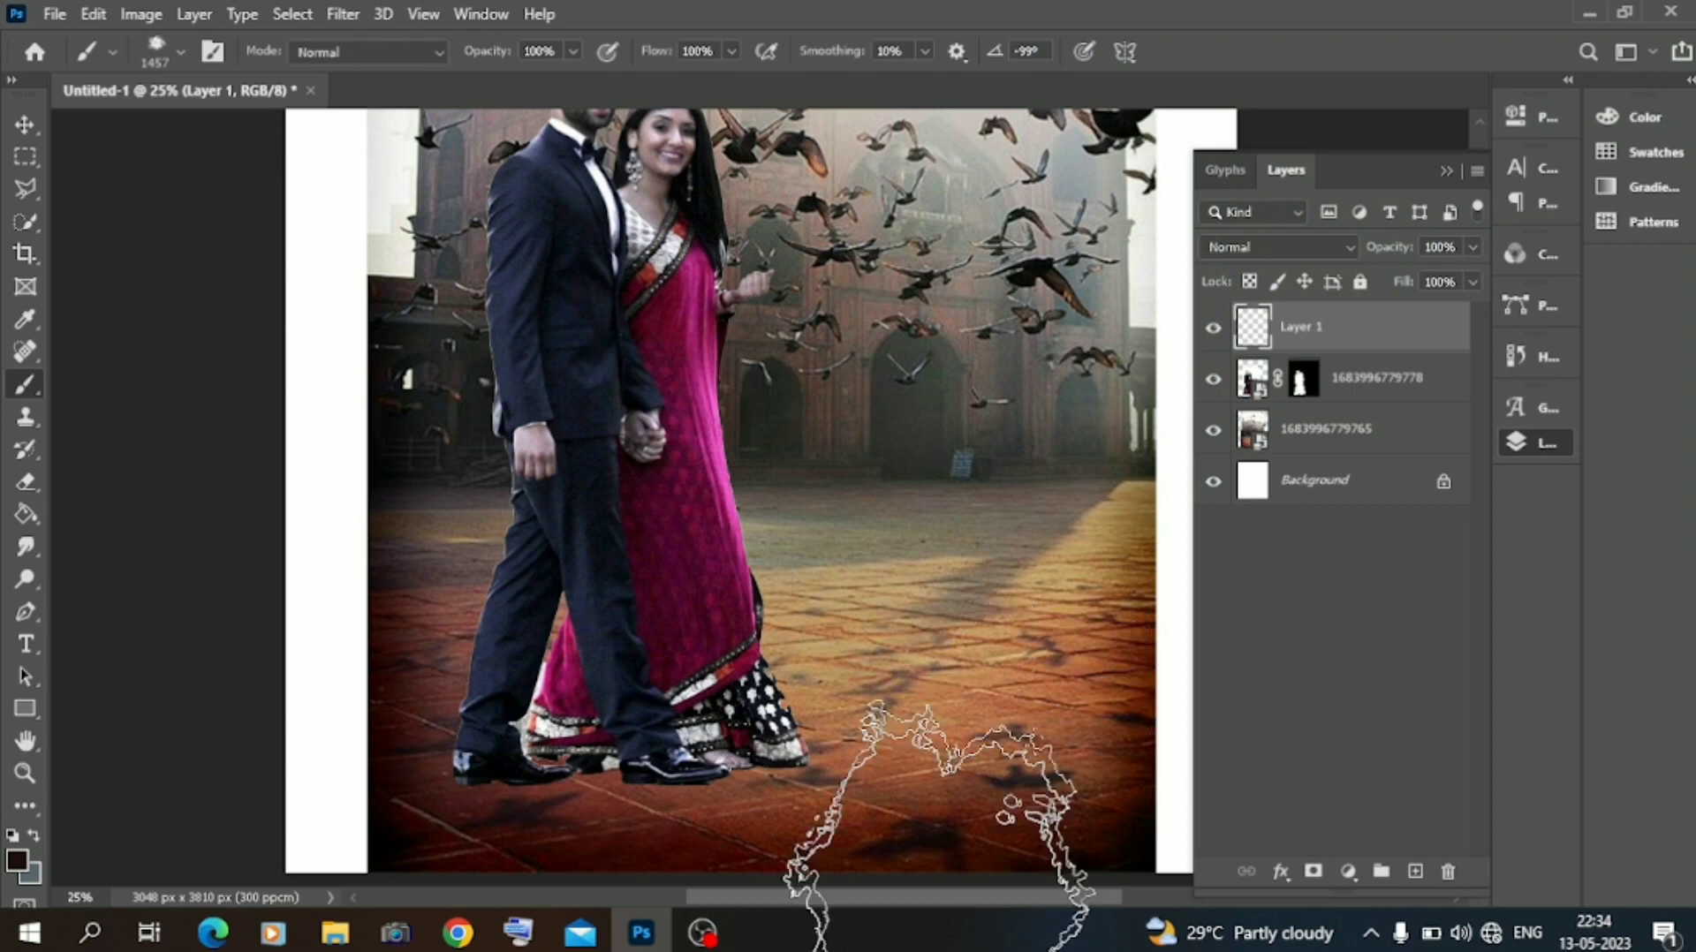
mouse_move(1040, 803)
mouse_down()
mouse_move(791, 824)
mouse_move(511, 810)
mouse_move(490, 786)
mouse_move(813, 813)
mouse_up()
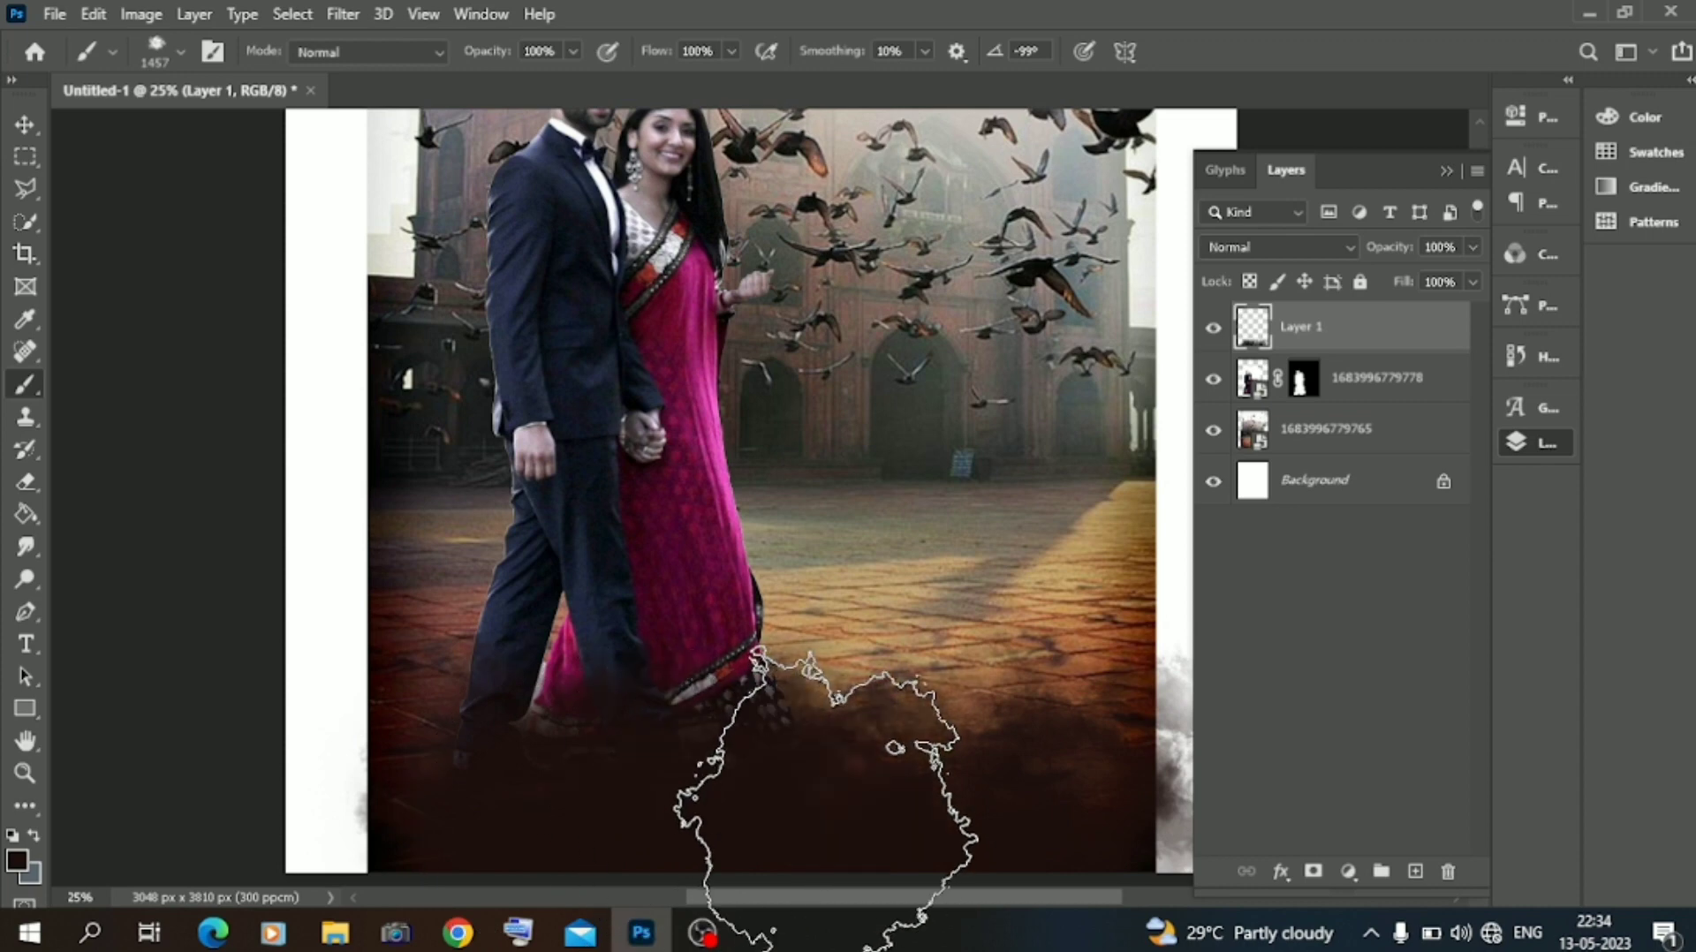
Soften the painted floor shadow with a Gaussian Blur of 121.5 pixels radius.
click(24, 124)
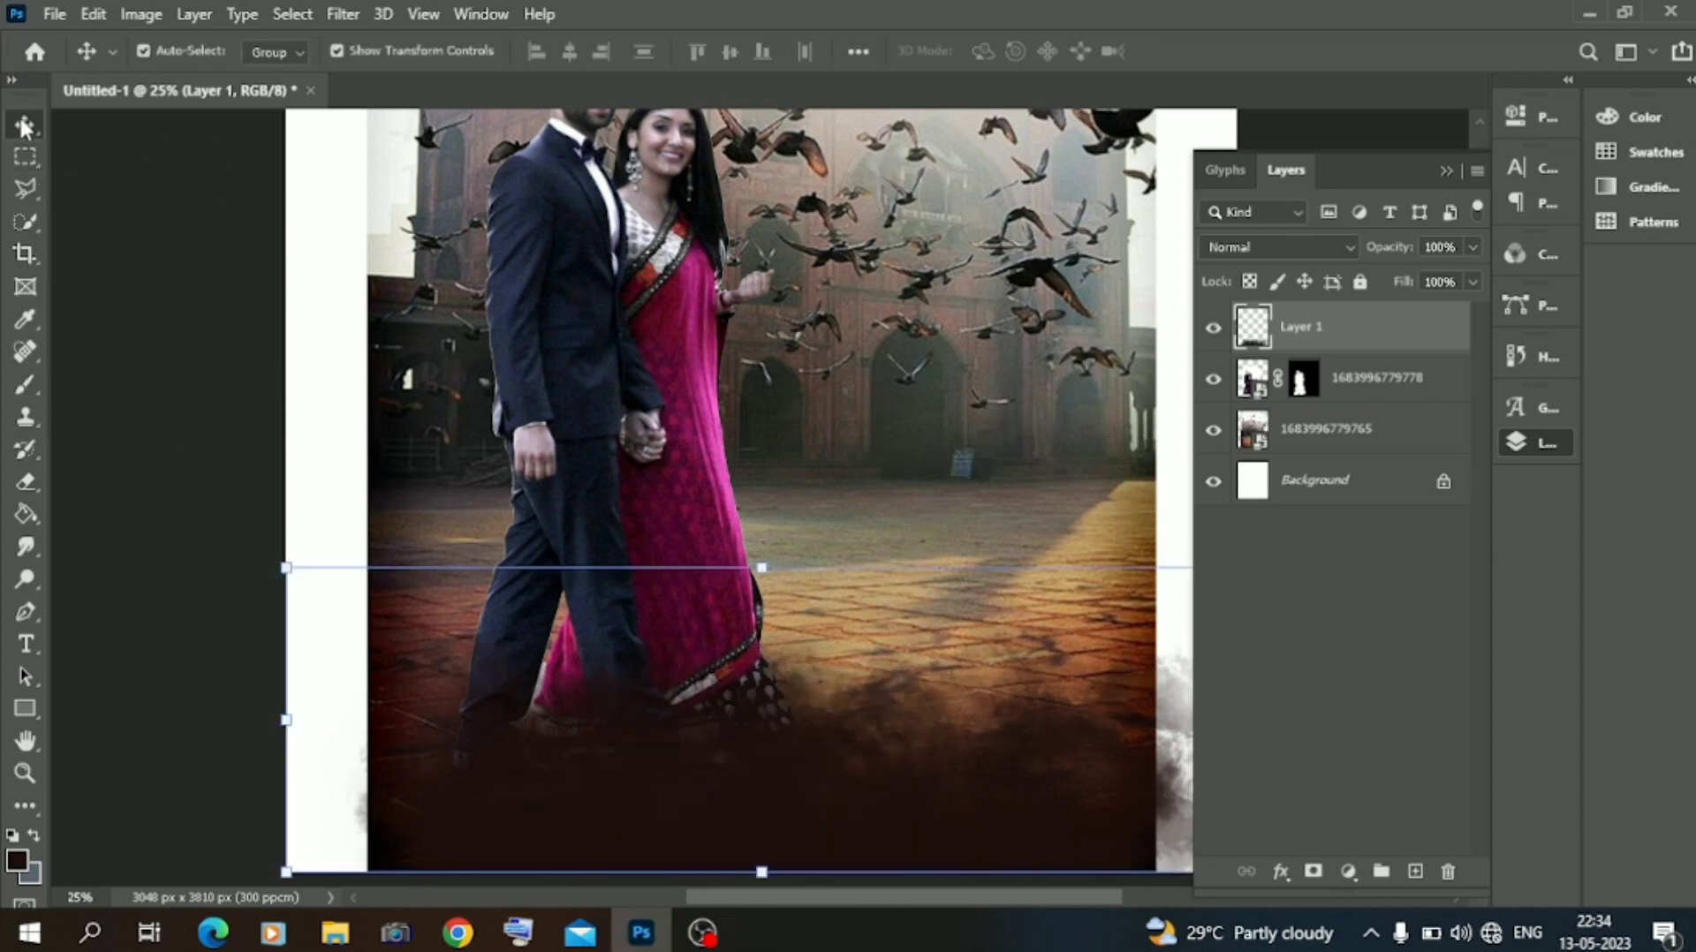
click(344, 13)
mouse_move(352, 300)
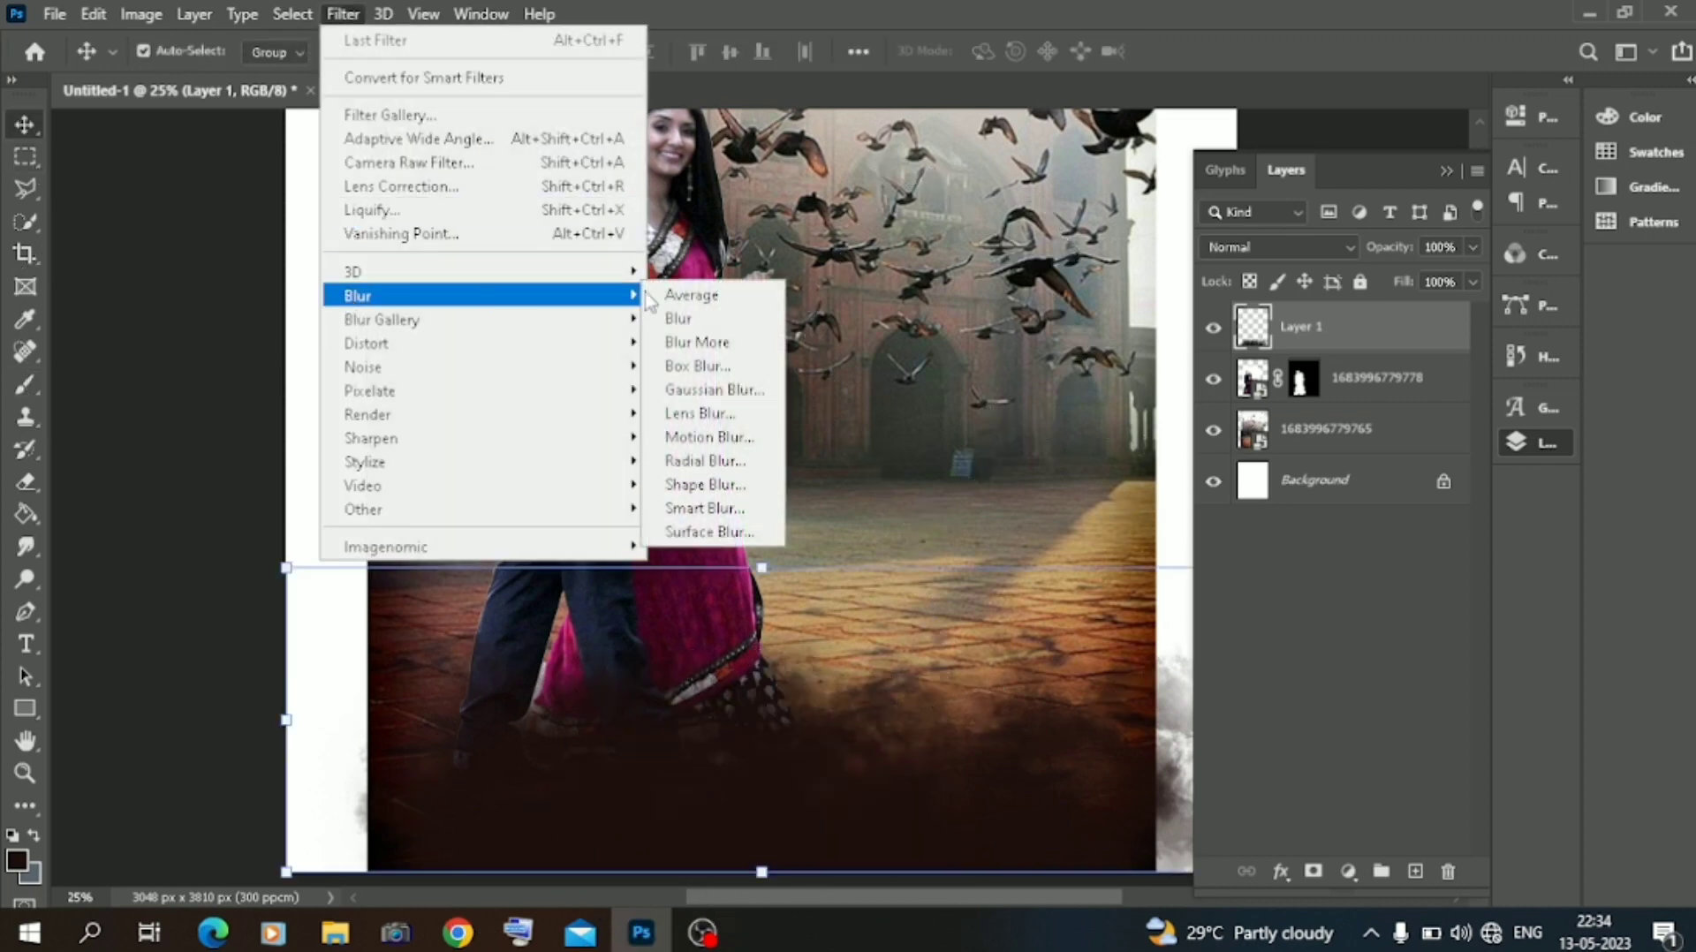
click(715, 387)
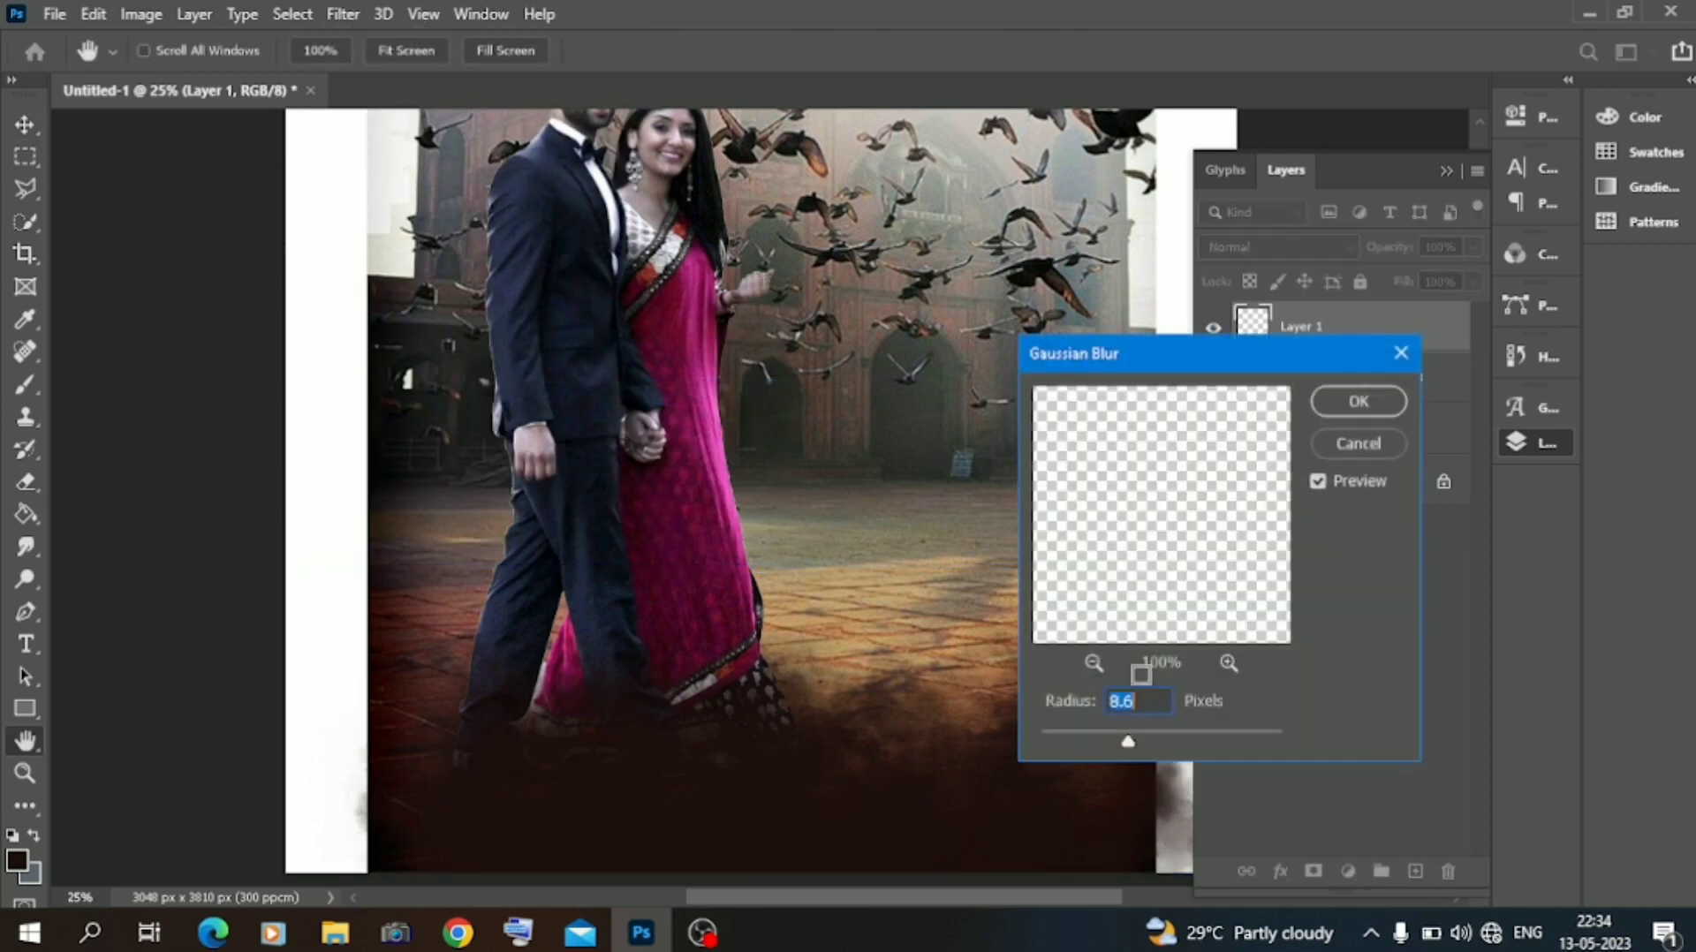
drag(1168, 740, 1204, 740)
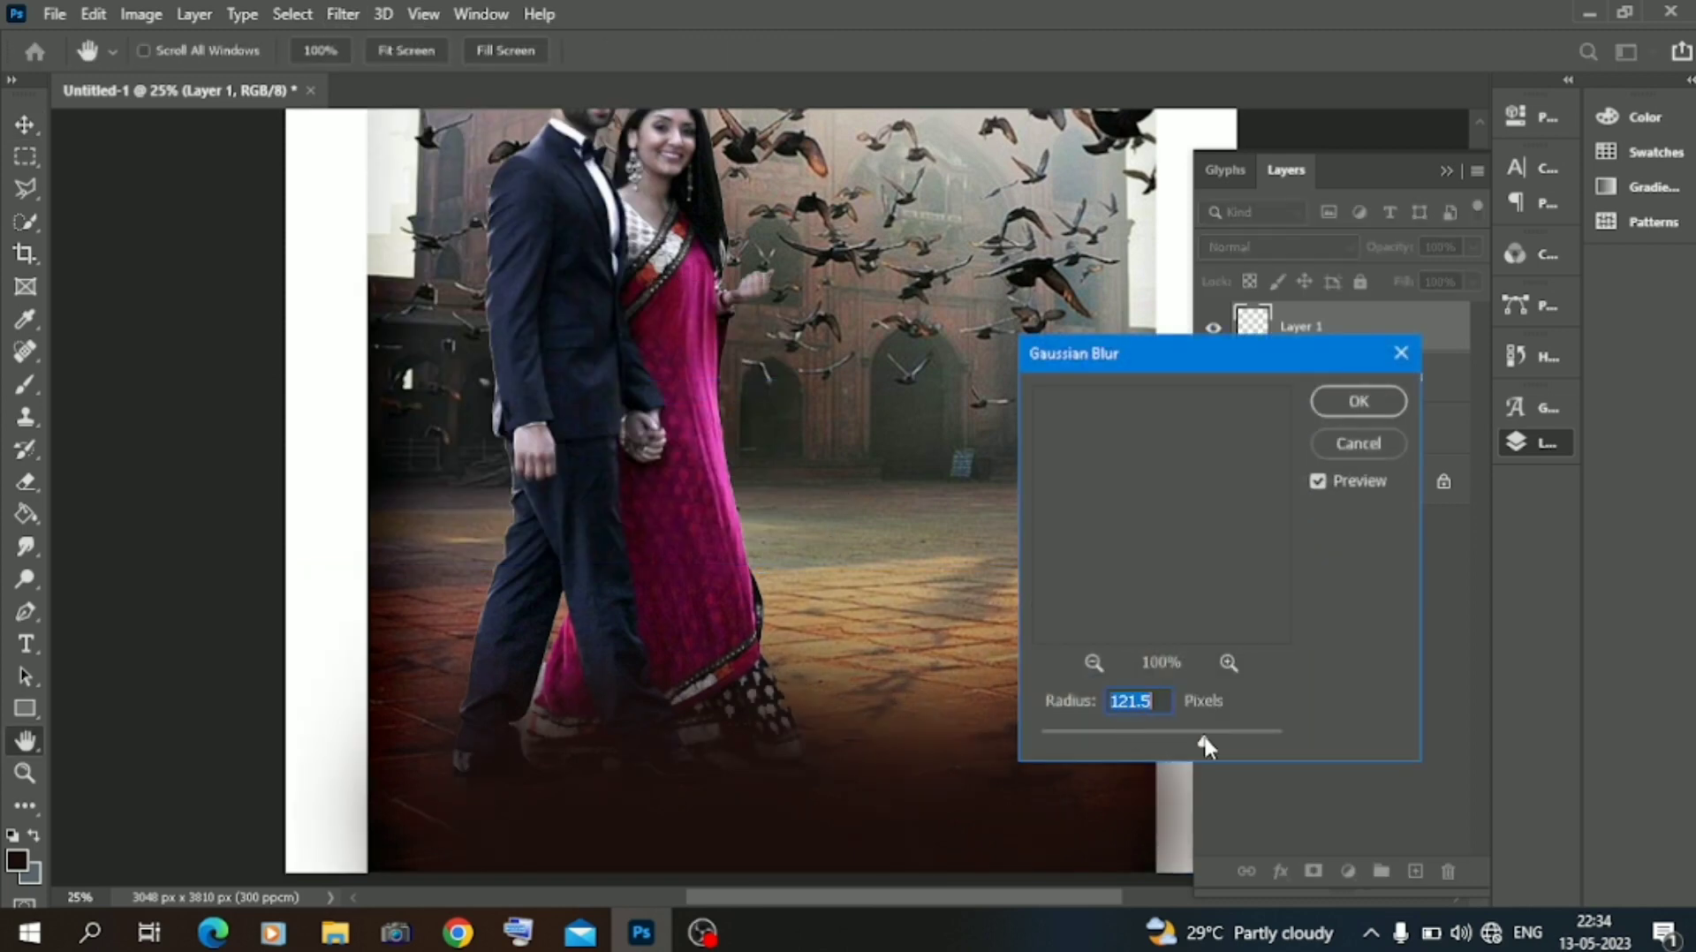
click(1360, 402)
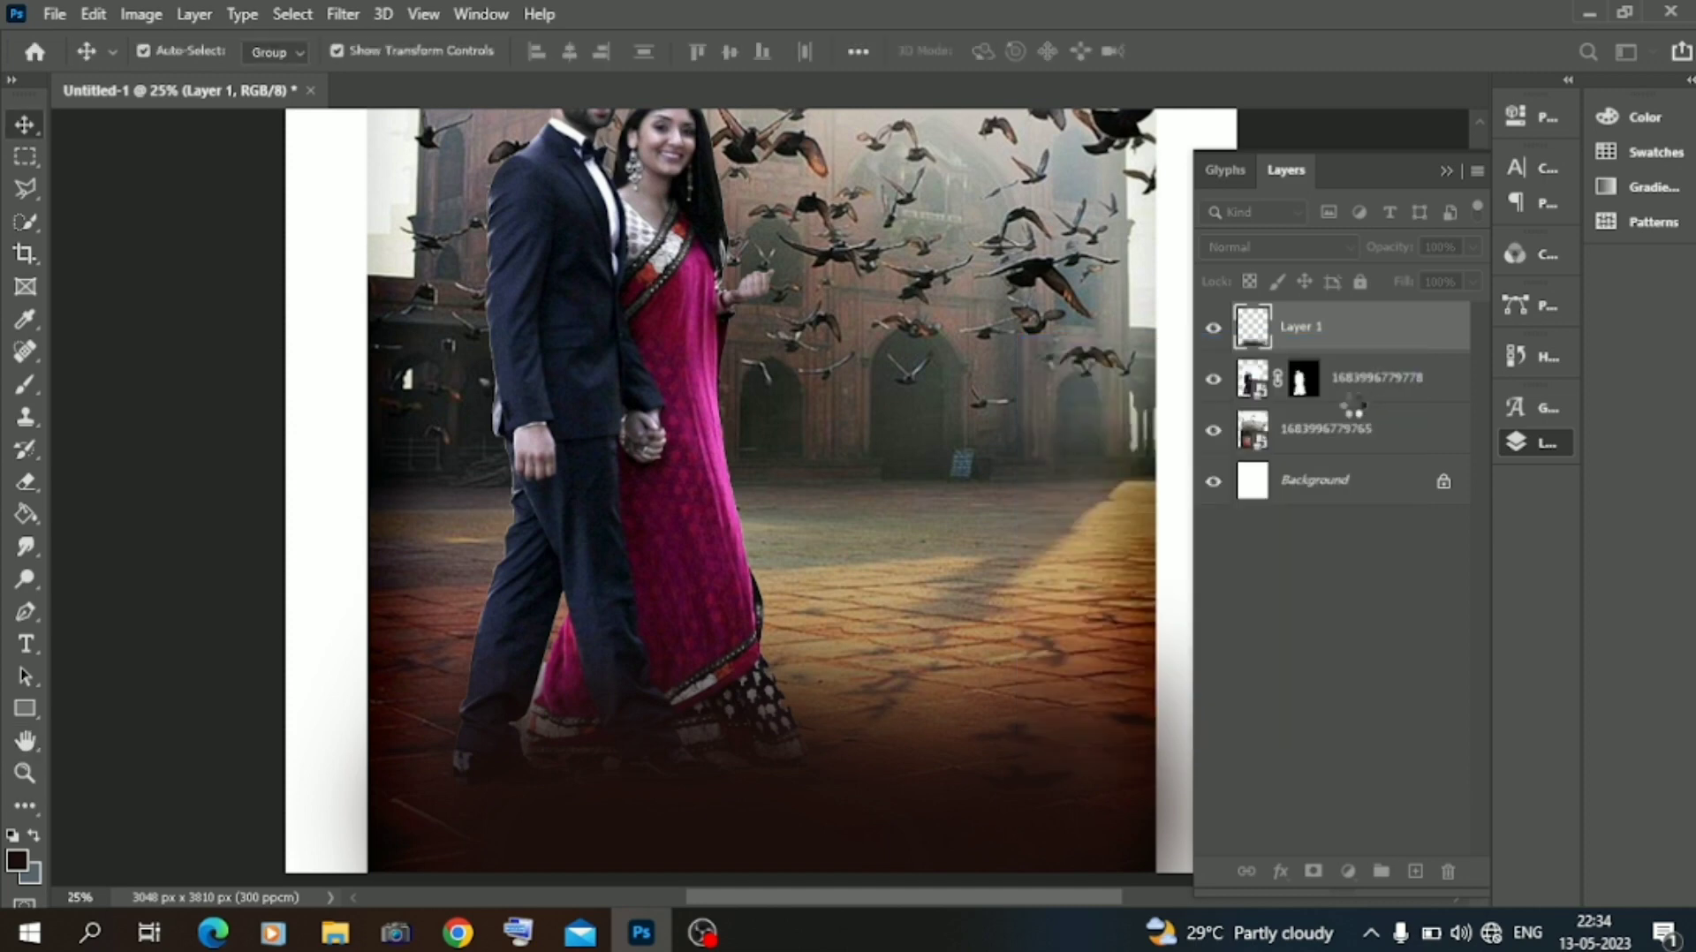
Shift the blurred floor shadow about 48 px left and 96 px down.
drag(785, 730, 781, 731)
click(115, 325)
key(ctrl+minus)
key(ctrl+minus)
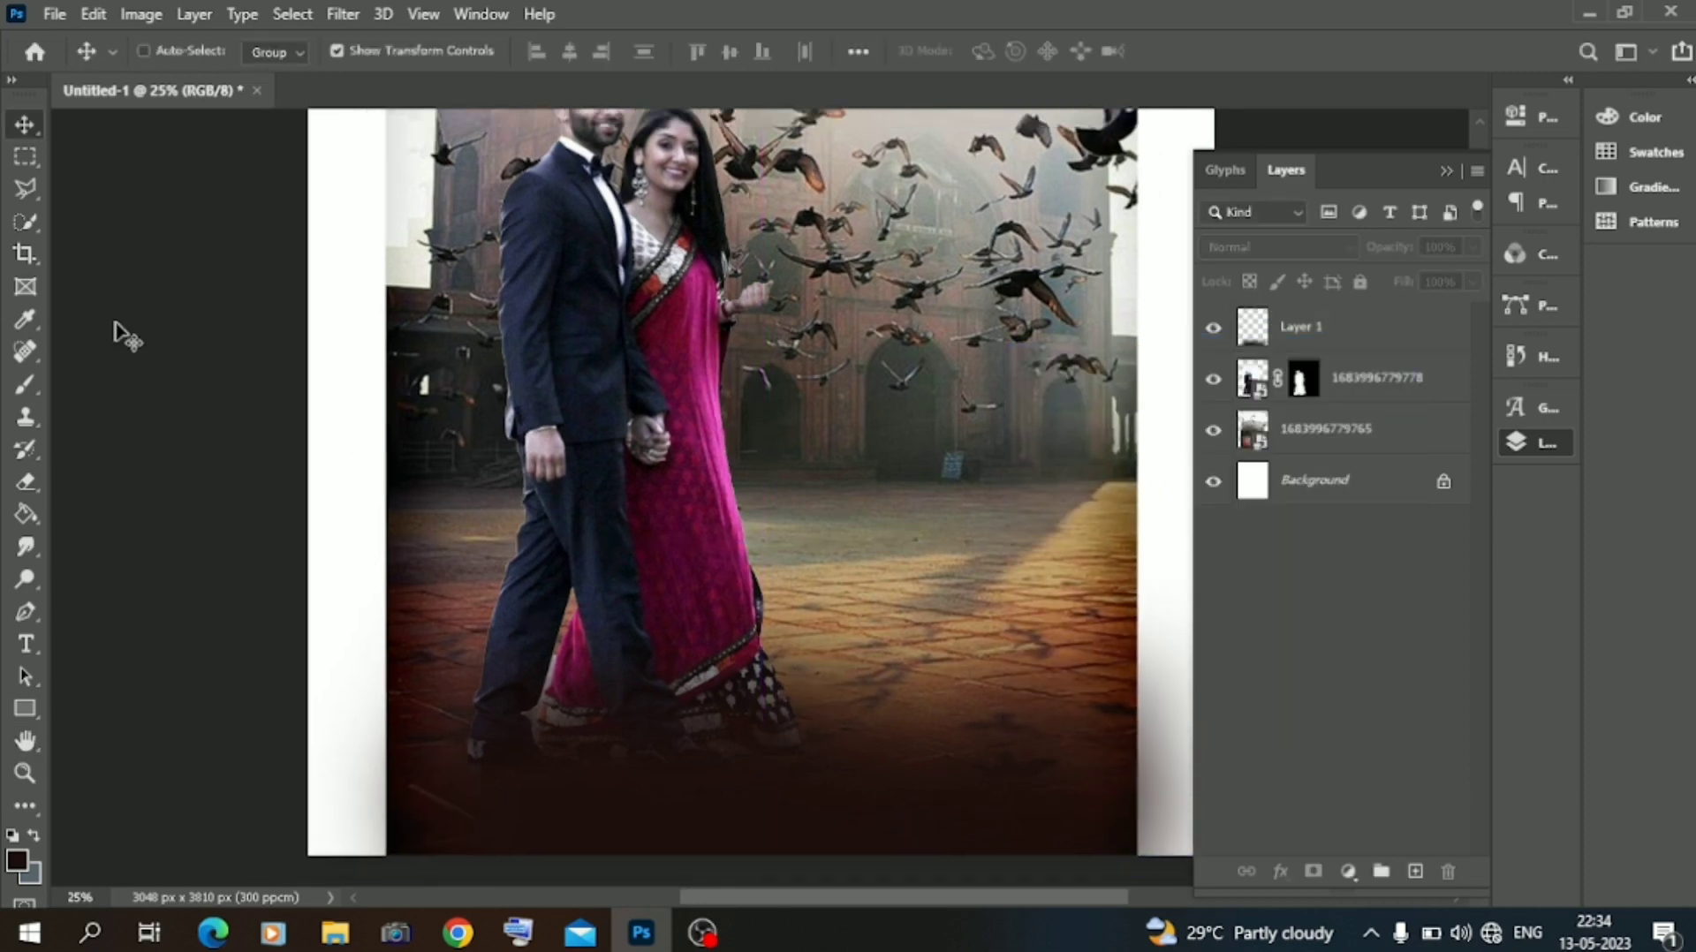
key(ctrl+plus)
scroll(591, 652, down, 3)
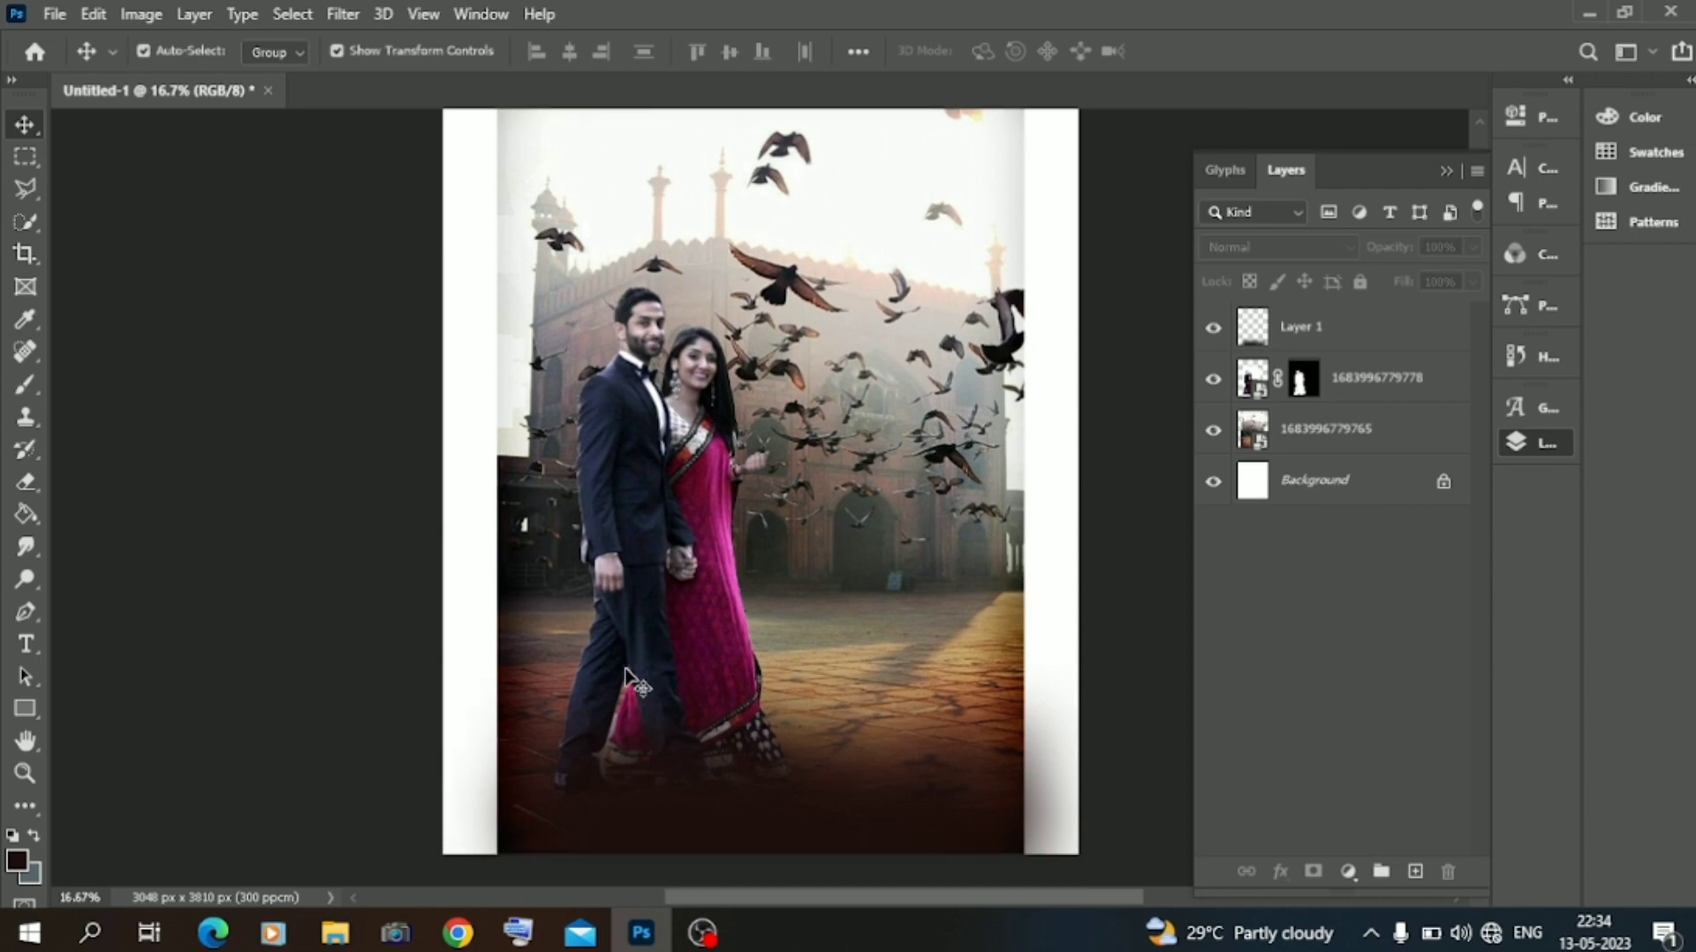
click(863, 771)
drag(848, 775, 833, 795)
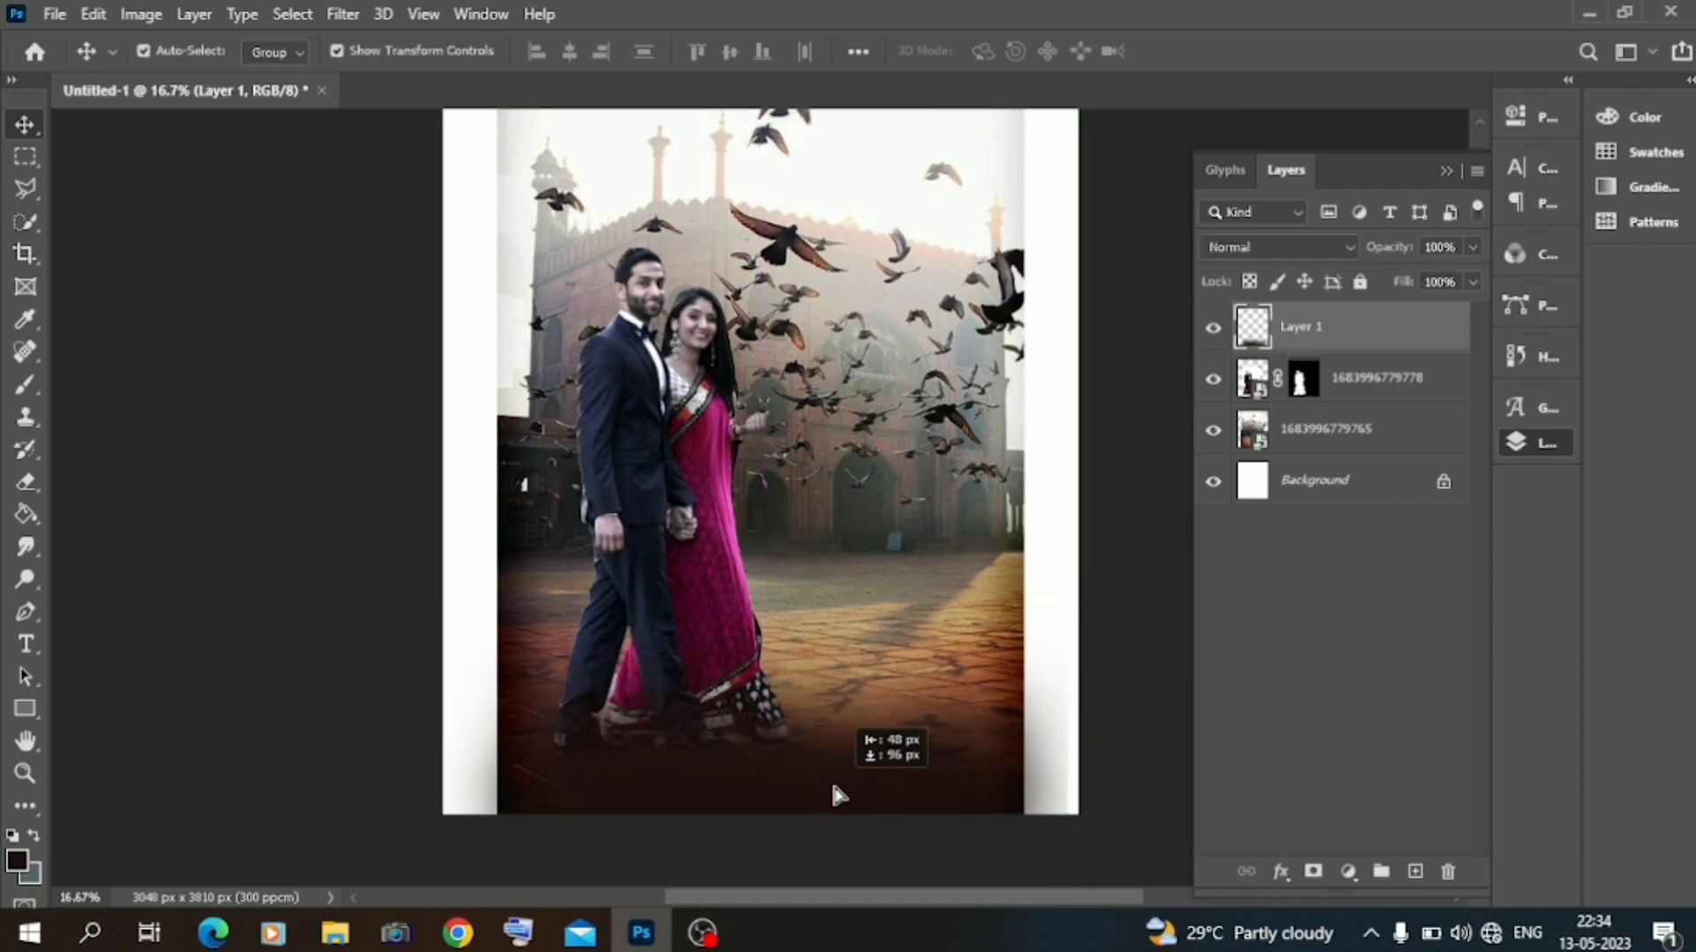
click(296, 618)
Apply Auto Tone, Auto Contrast and Auto Color to the couple's layer.
click(629, 452)
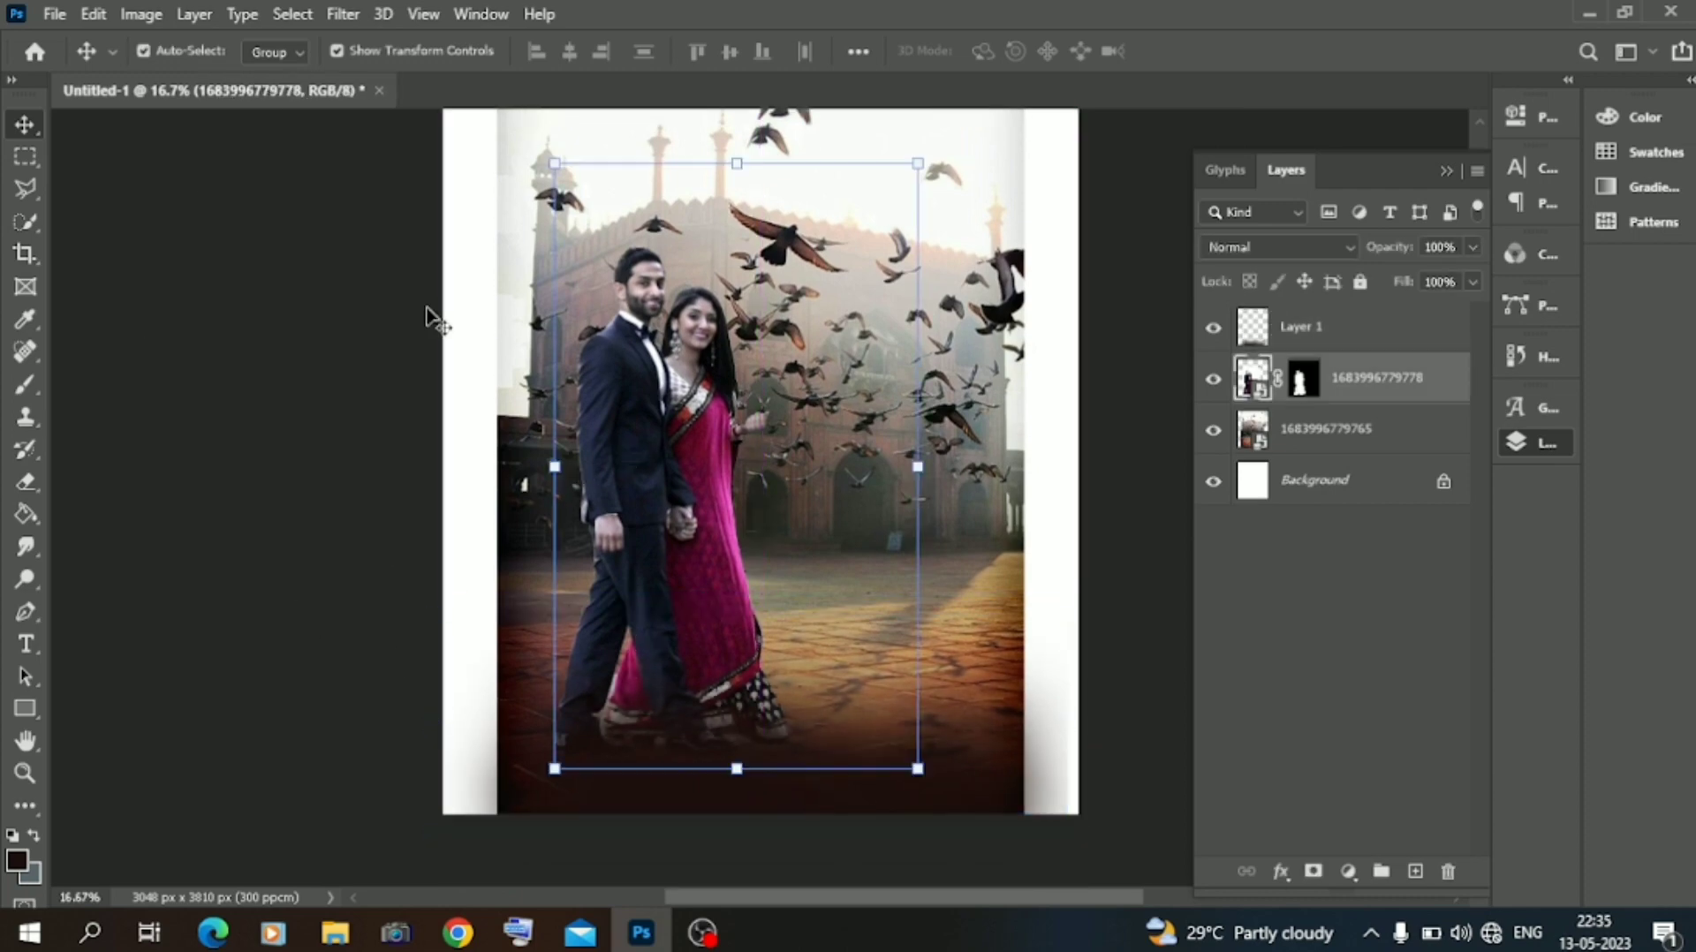
click(140, 15)
click(176, 122)
click(135, 18)
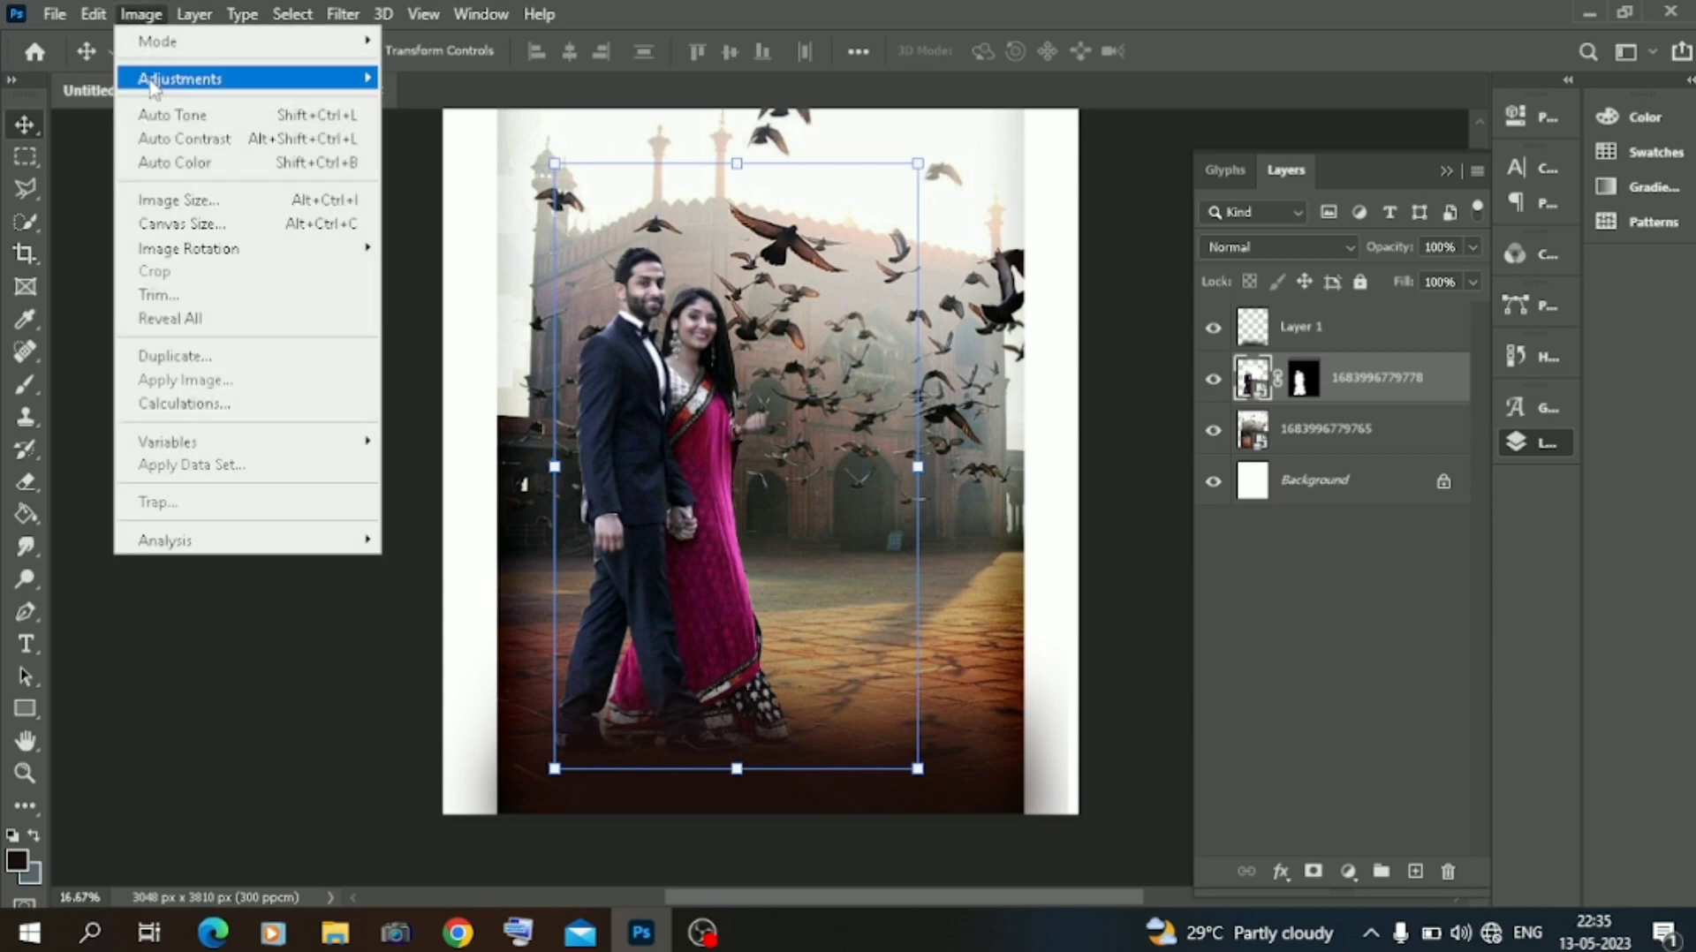
click(163, 140)
click(154, 11)
click(170, 159)
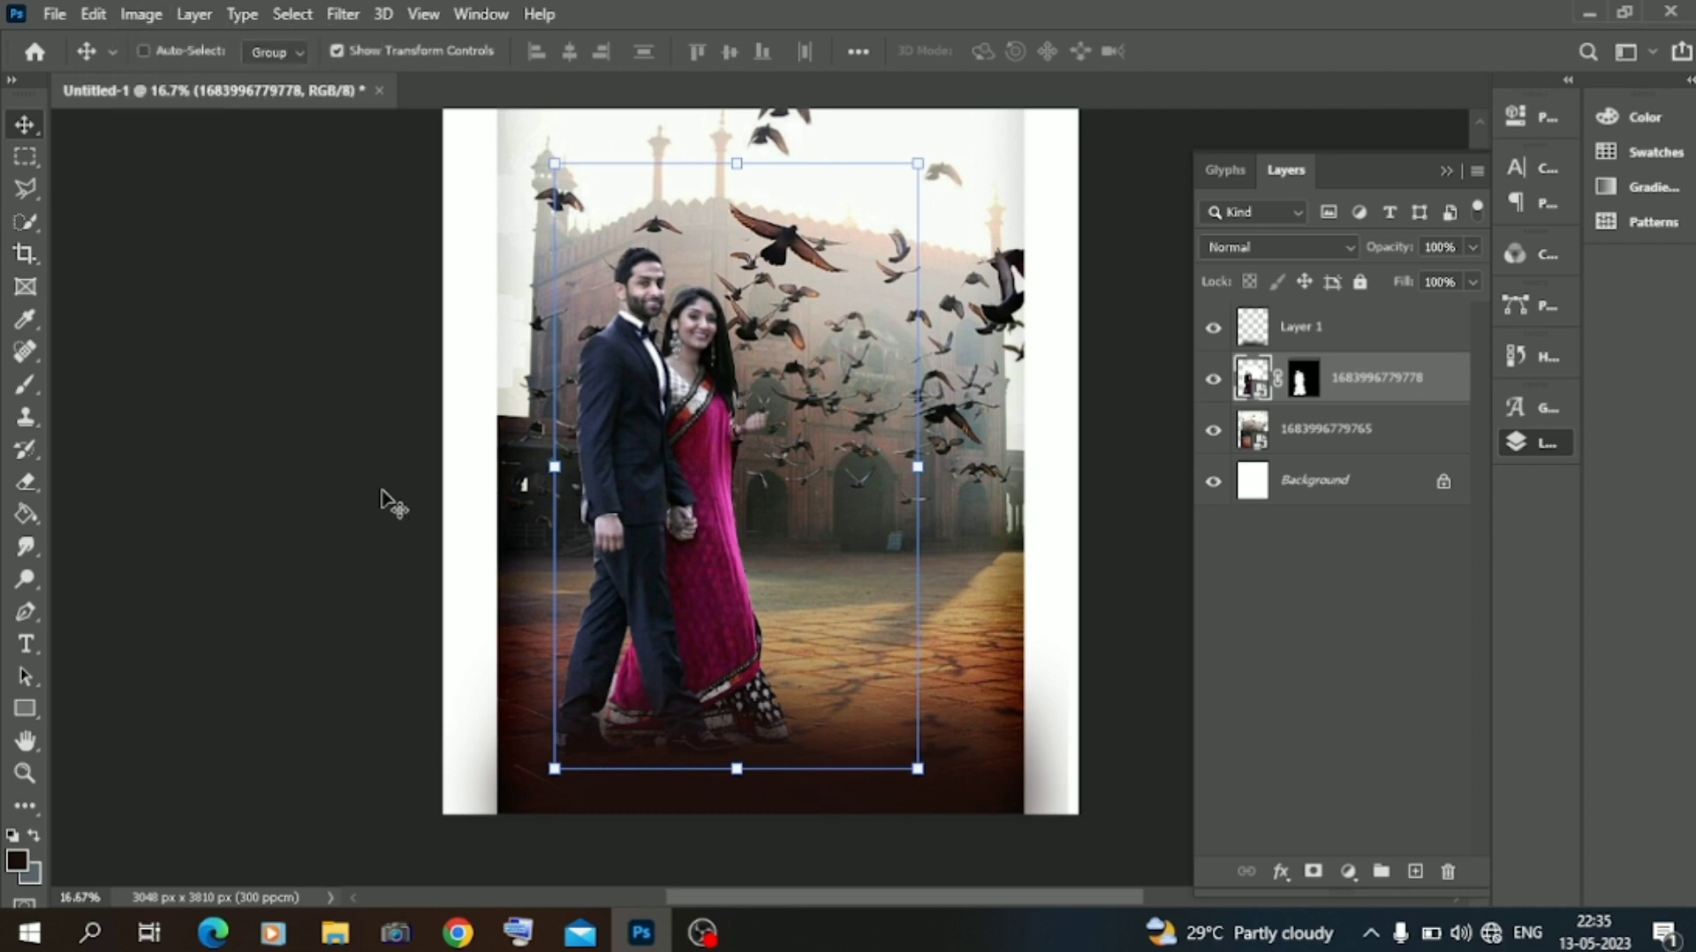
key(ctrl+plus)
key(ctrl+plus)
key(ctrl+minus)
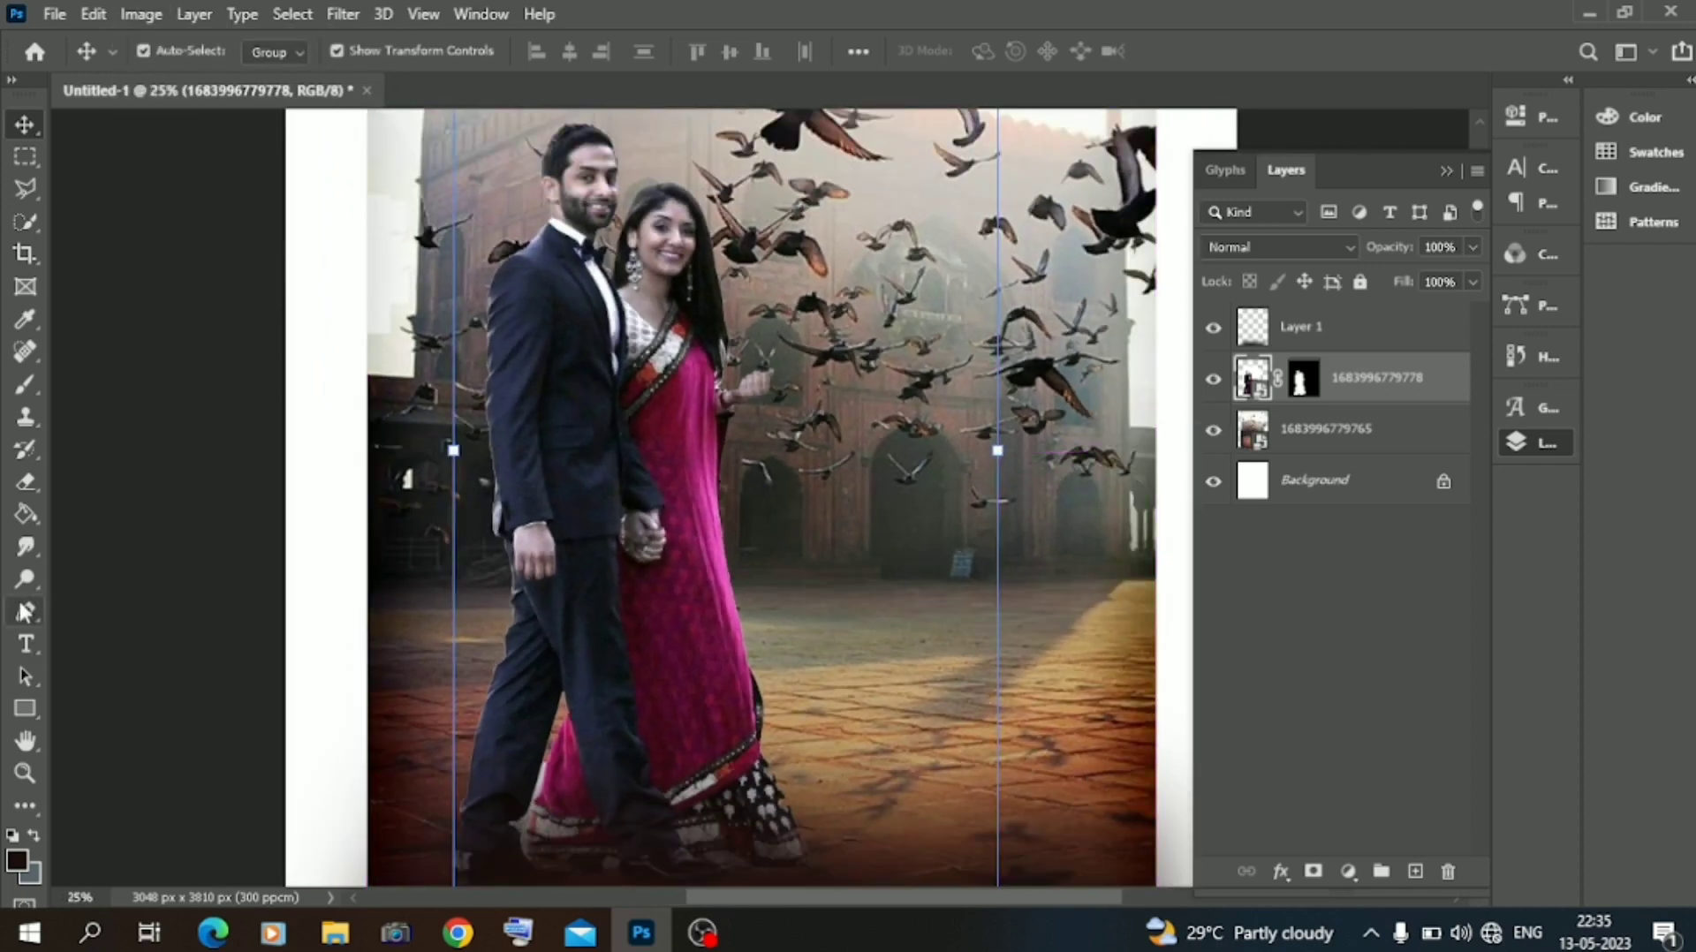
click(27, 548)
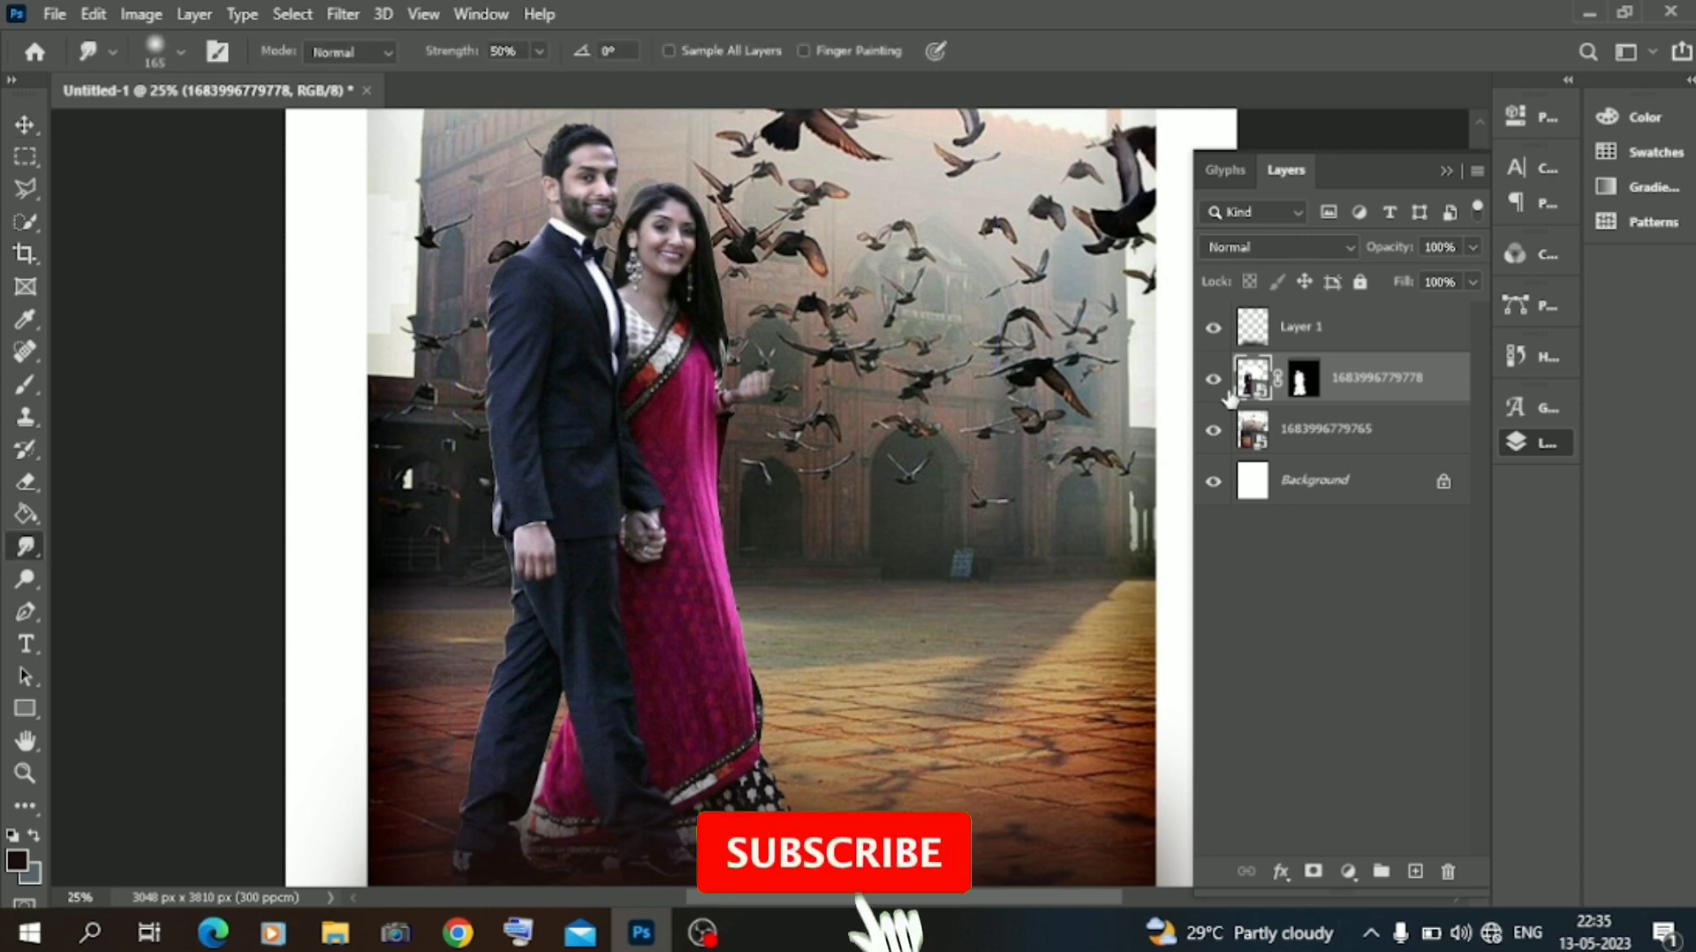
click(1302, 378)
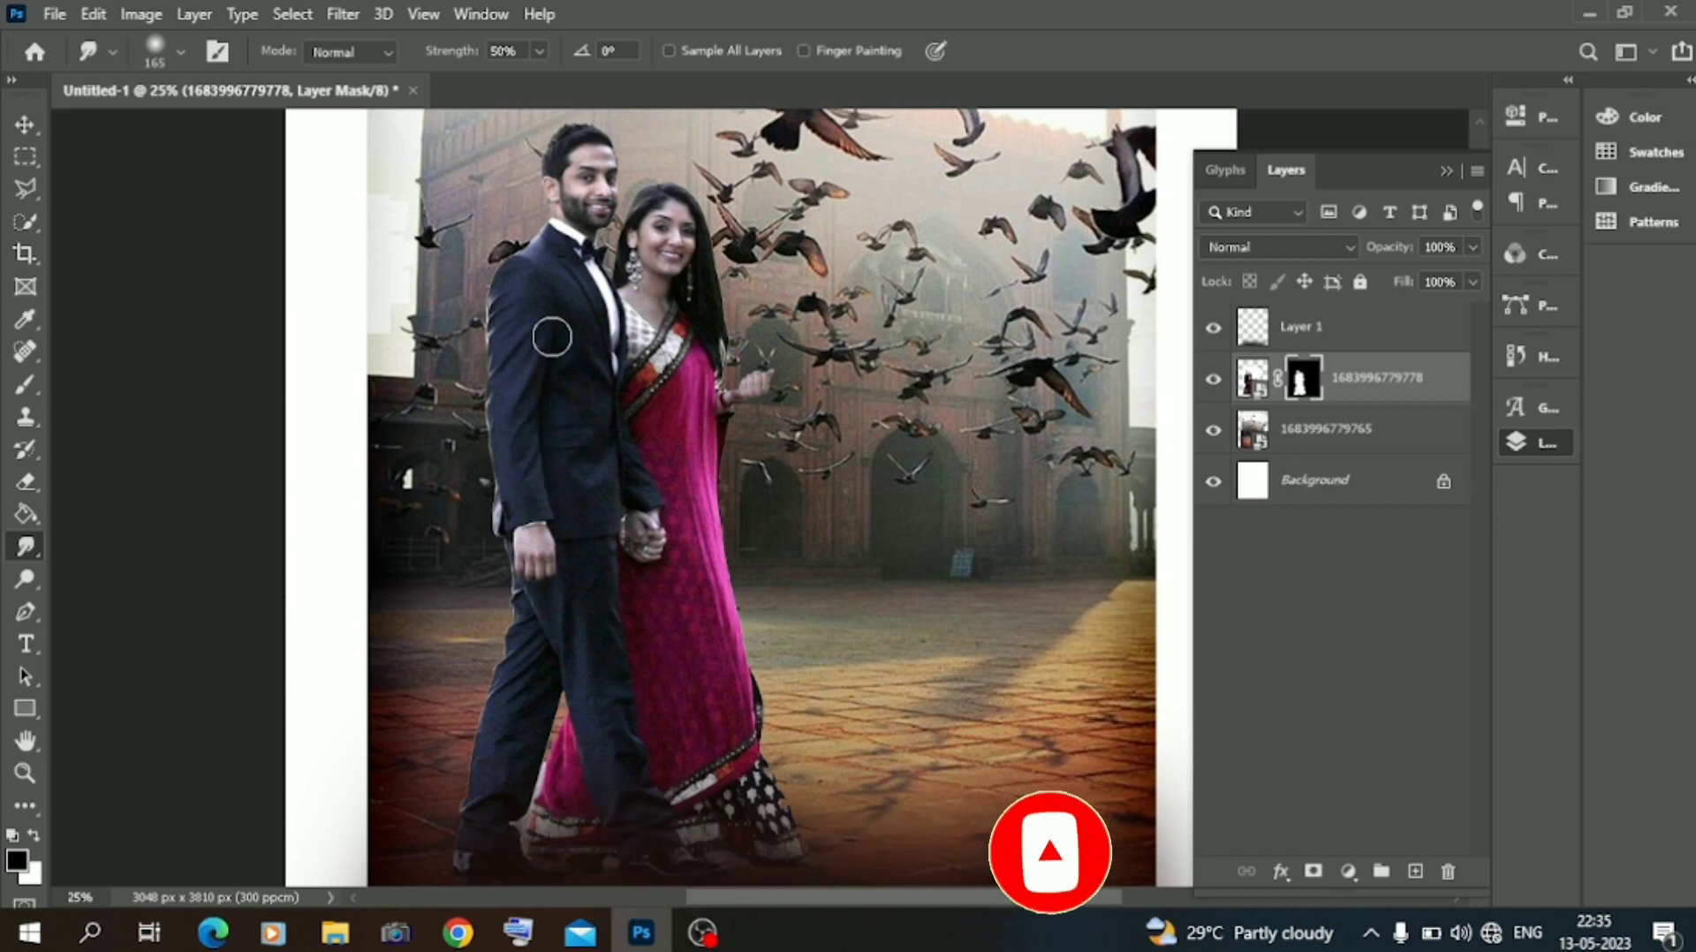
click(20, 585)
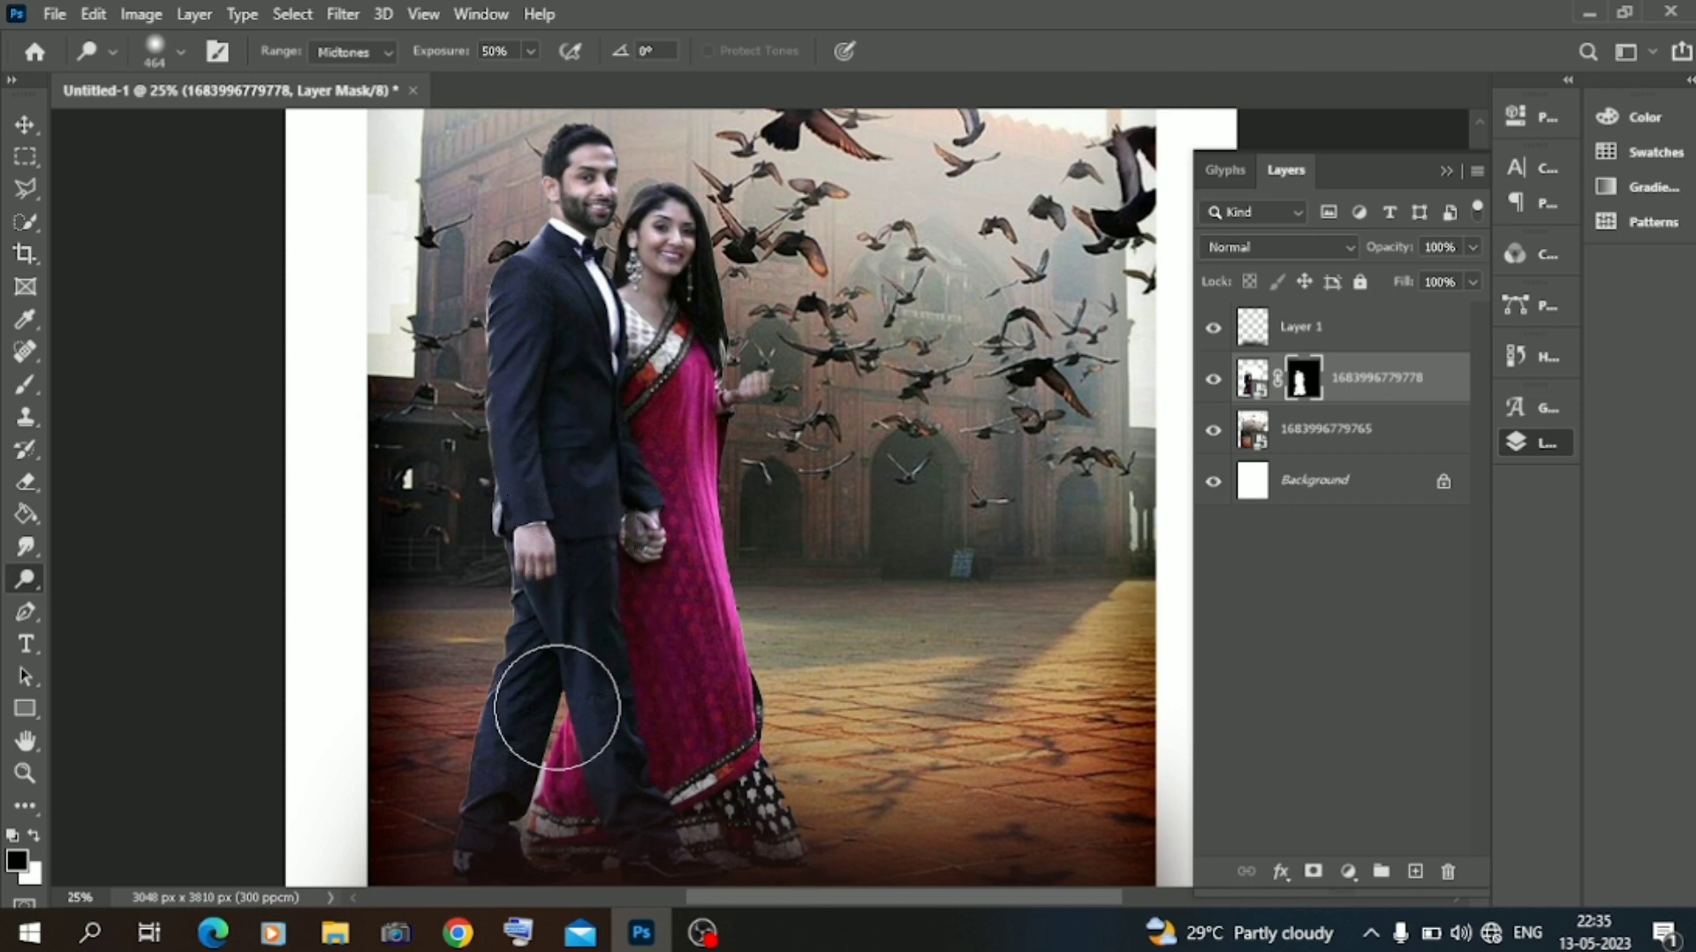
click(17, 559)
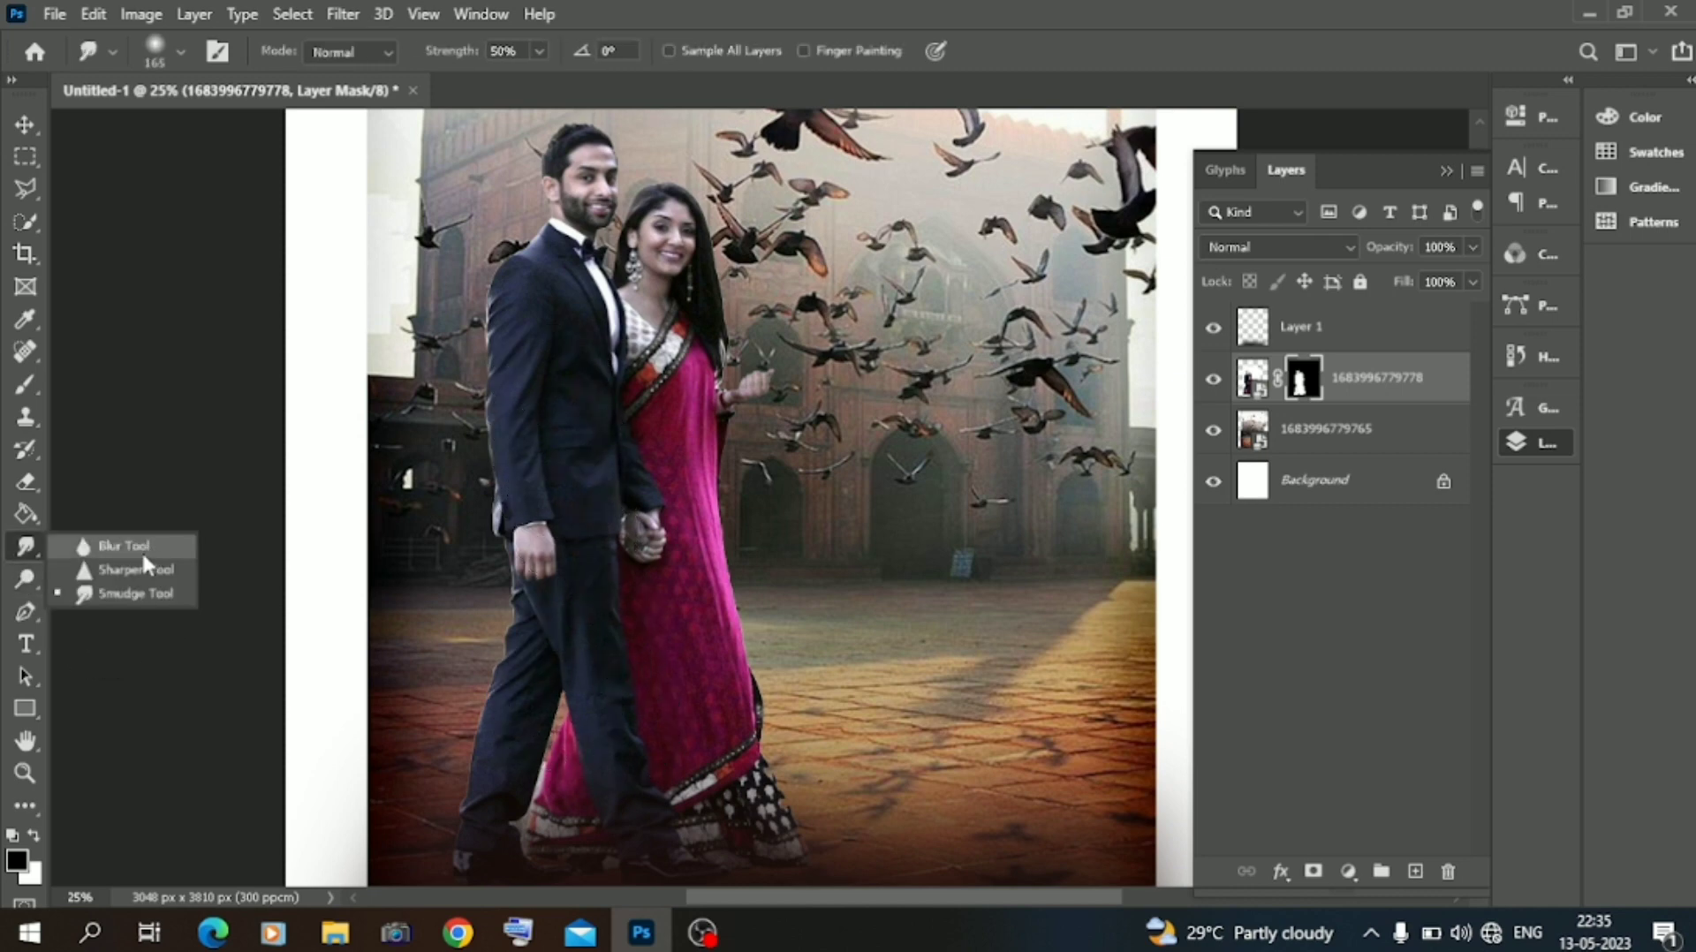
click(24, 581)
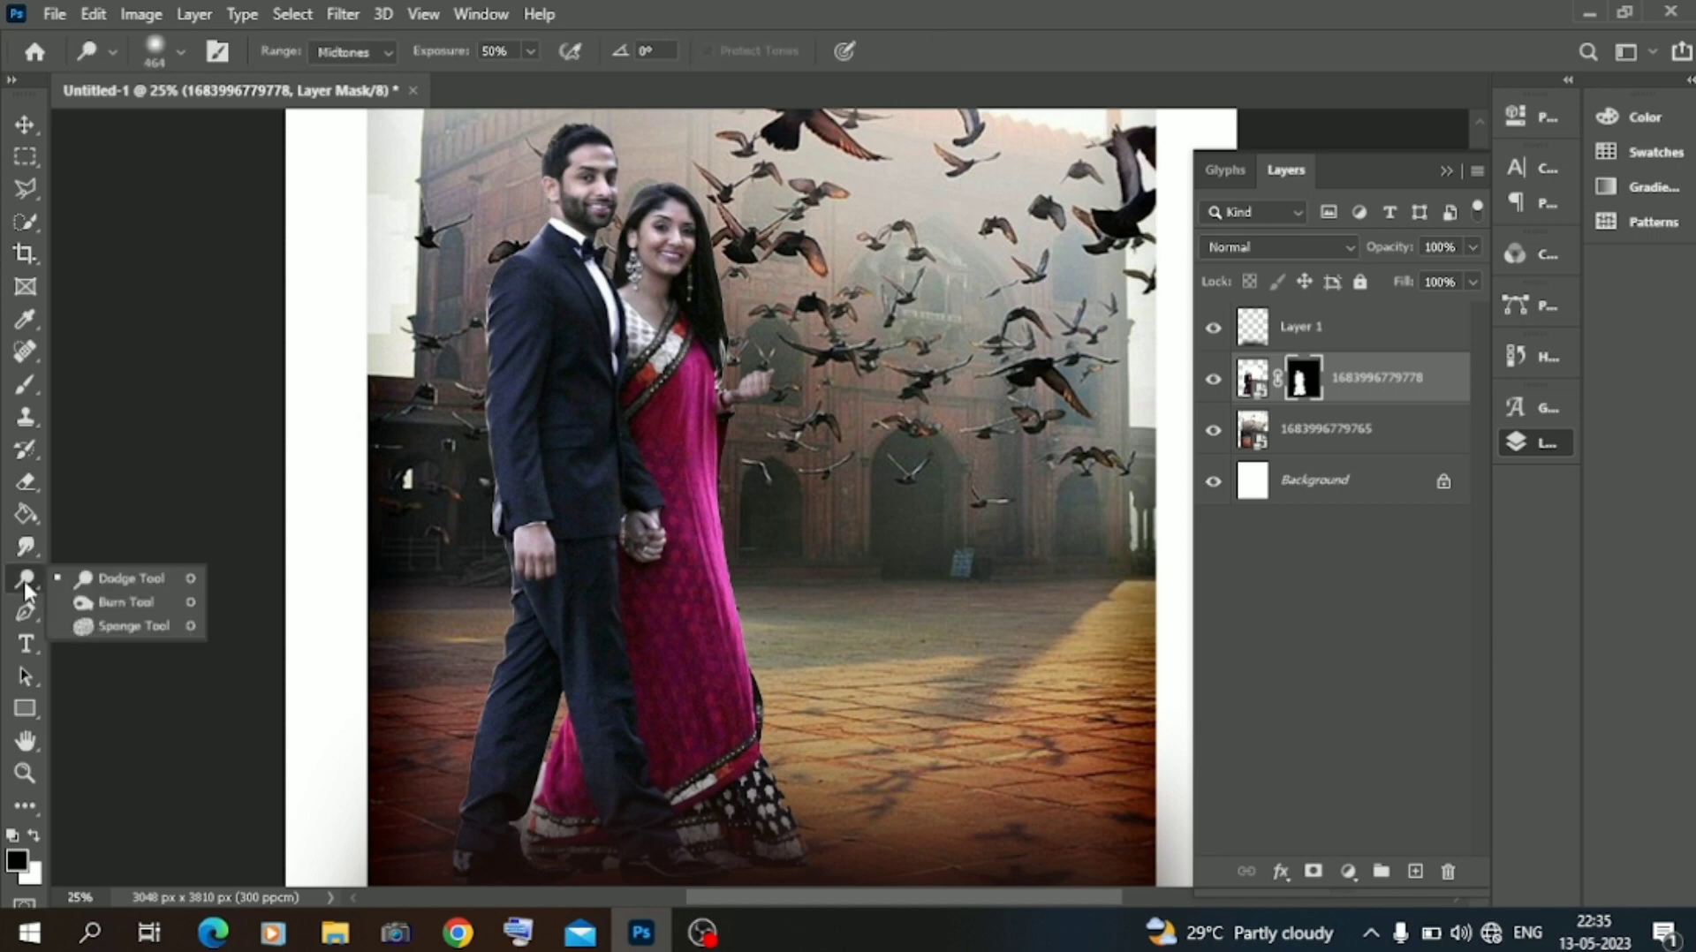
click(125, 583)
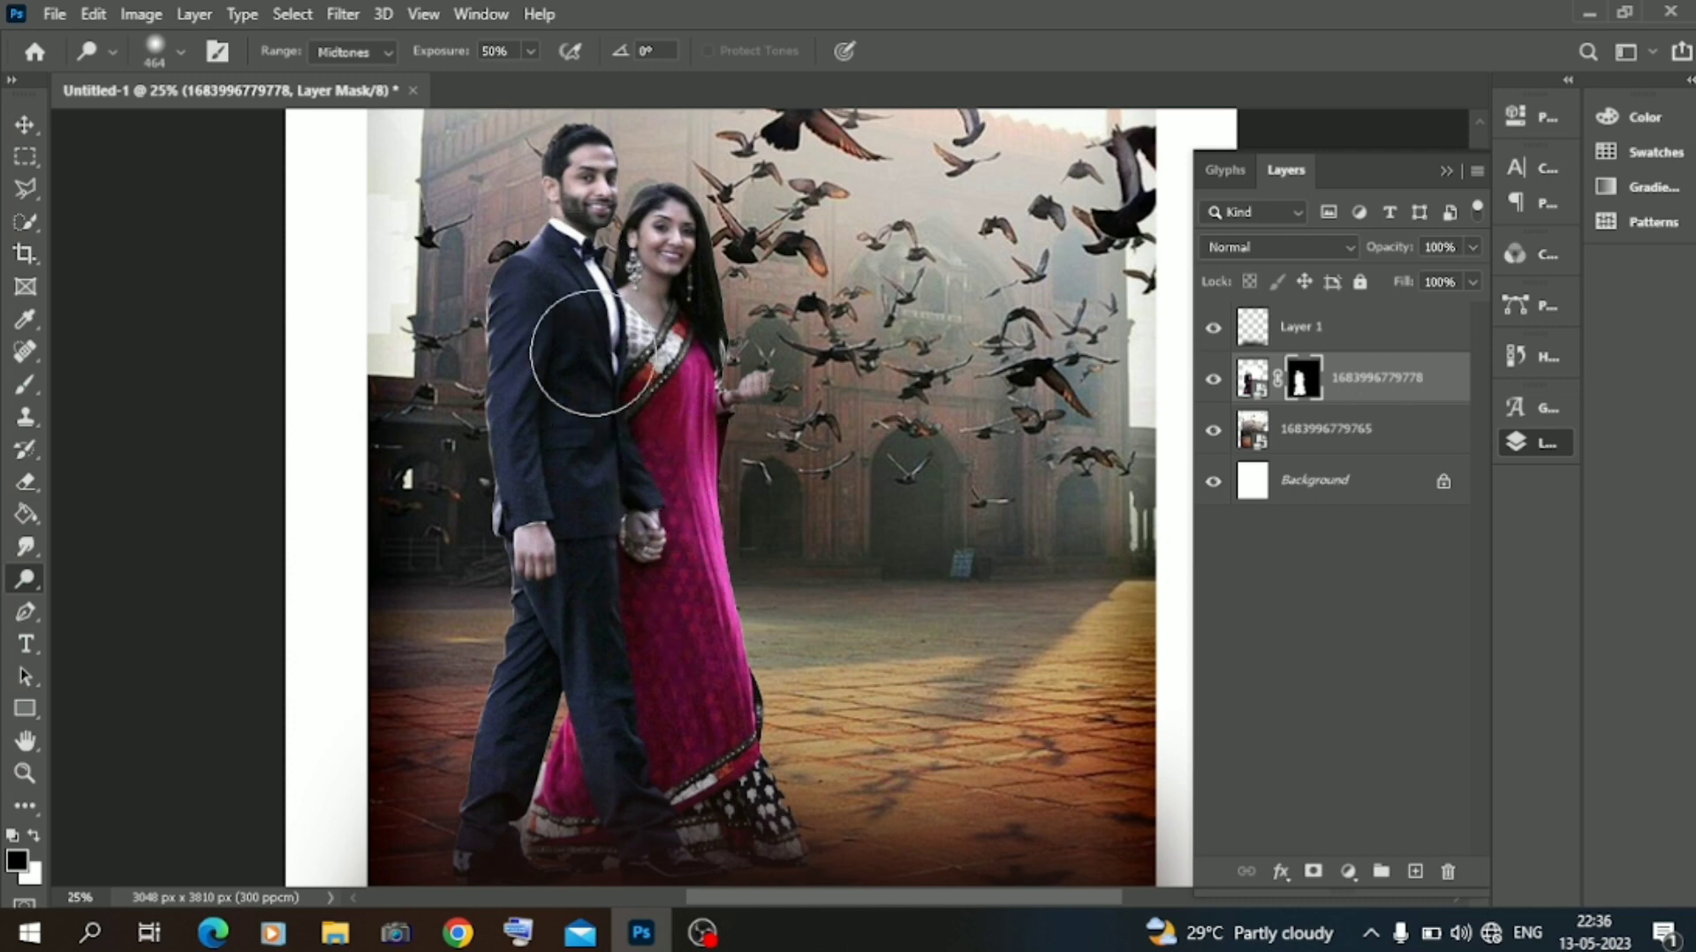
Choose the Burn tool, rasterize the couple's layer and apply its layer mask permanently.
right_click(16, 581)
click(97, 602)
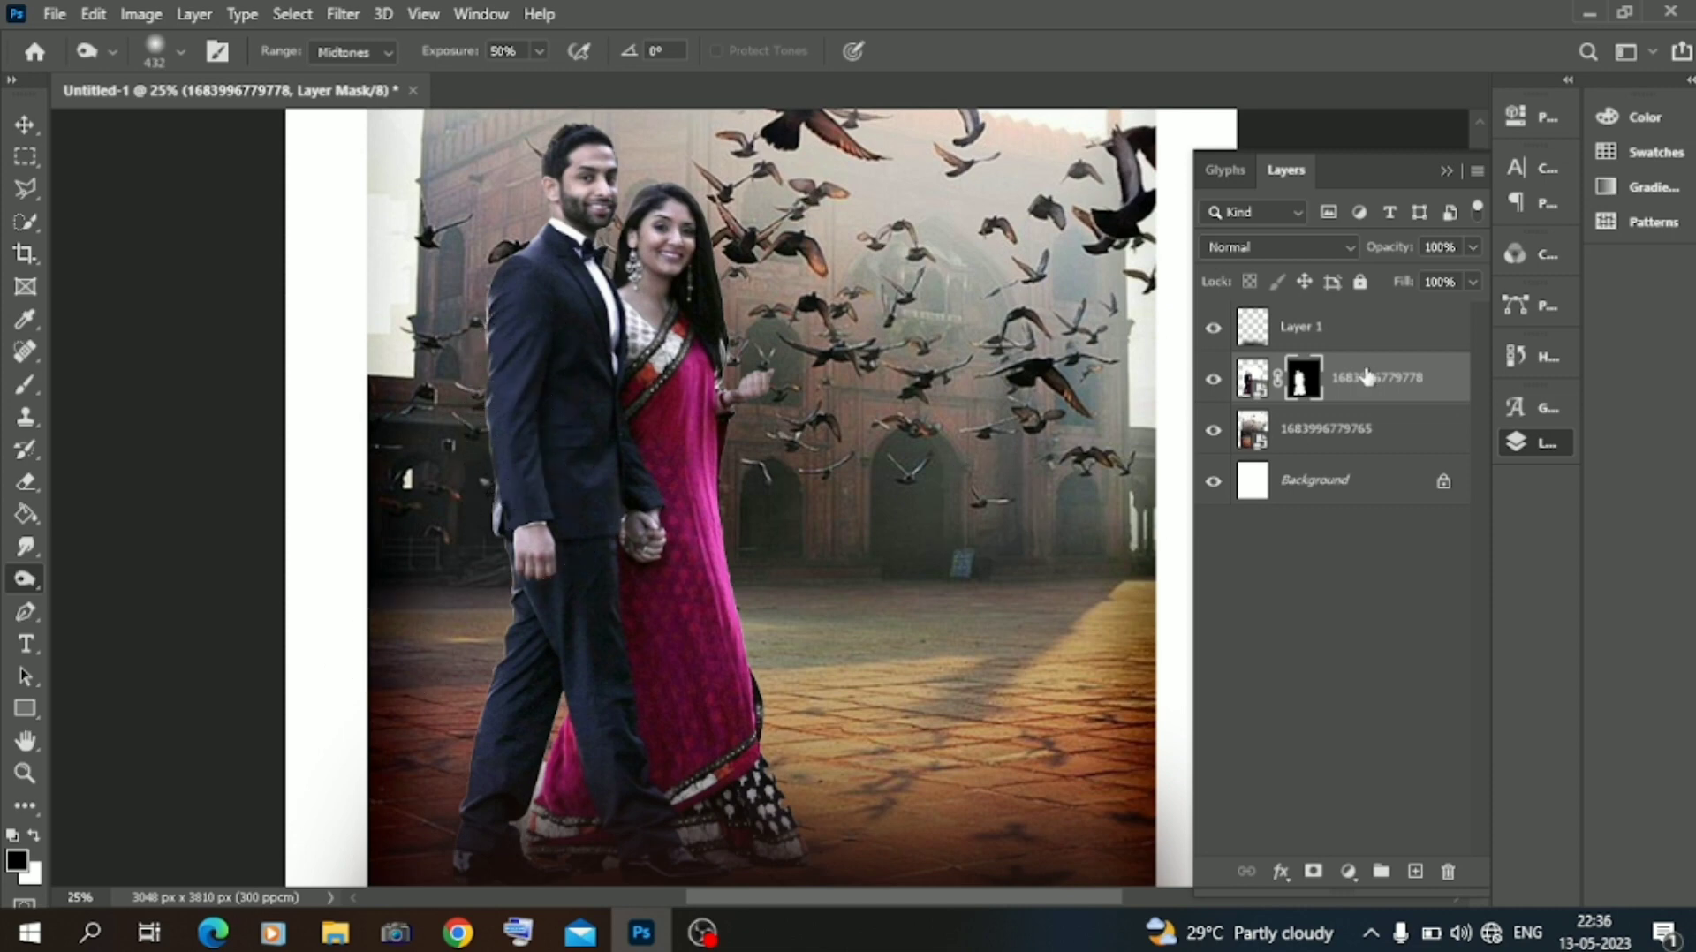
right_click(1308, 375)
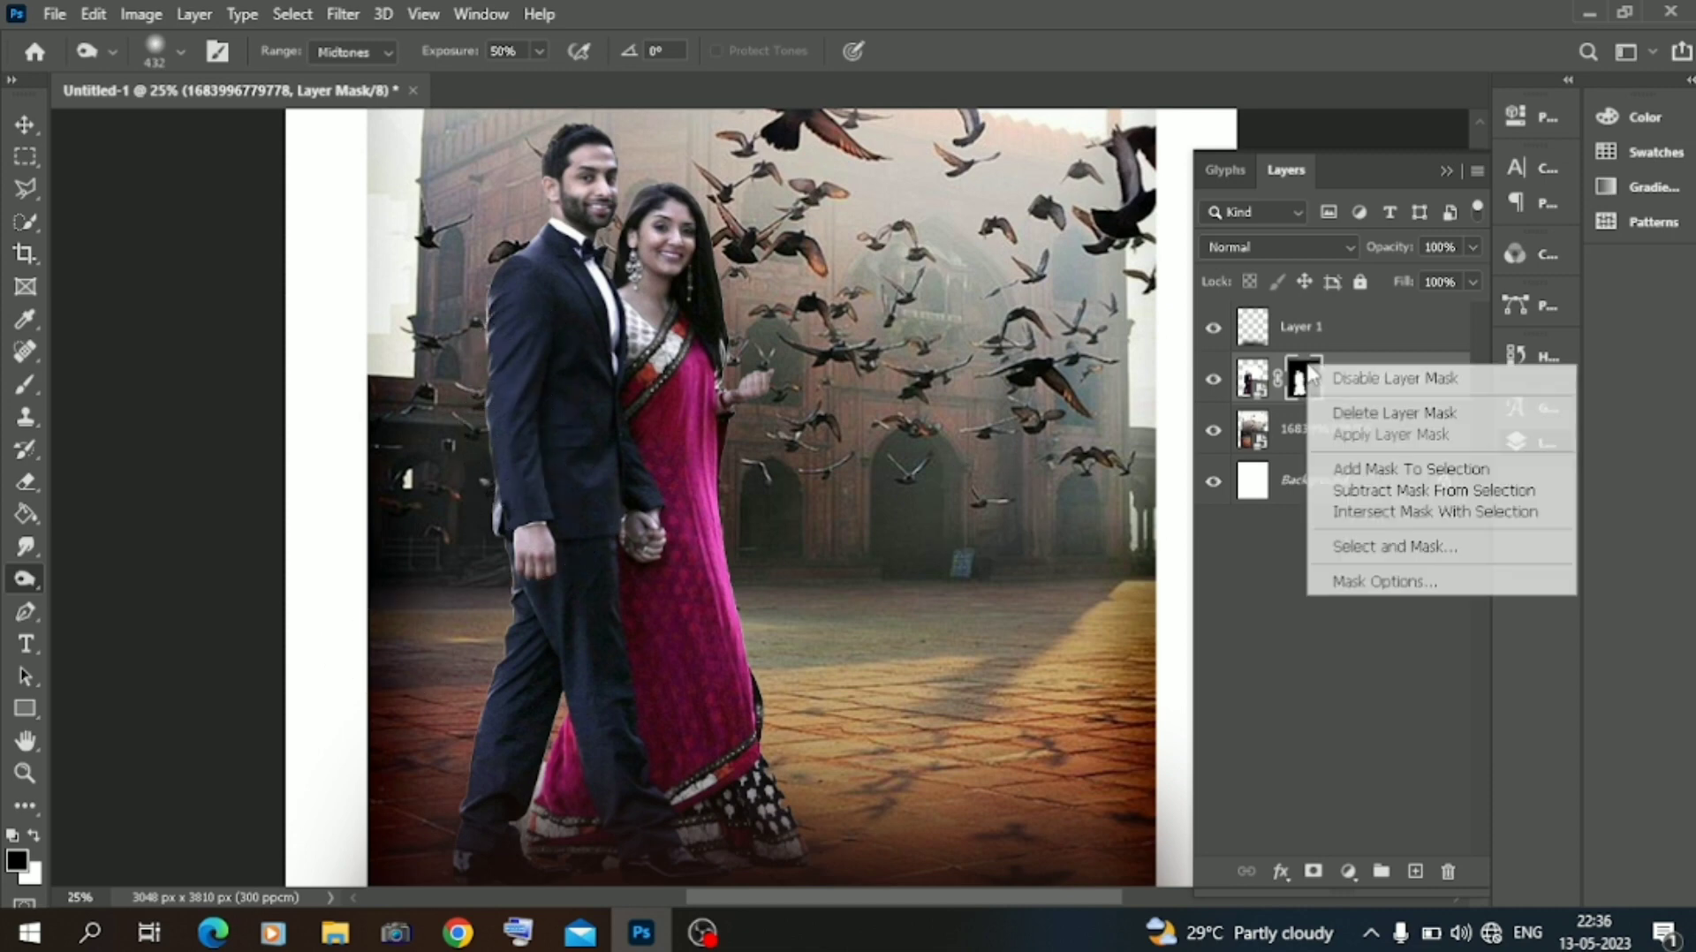
right_click(1360, 358)
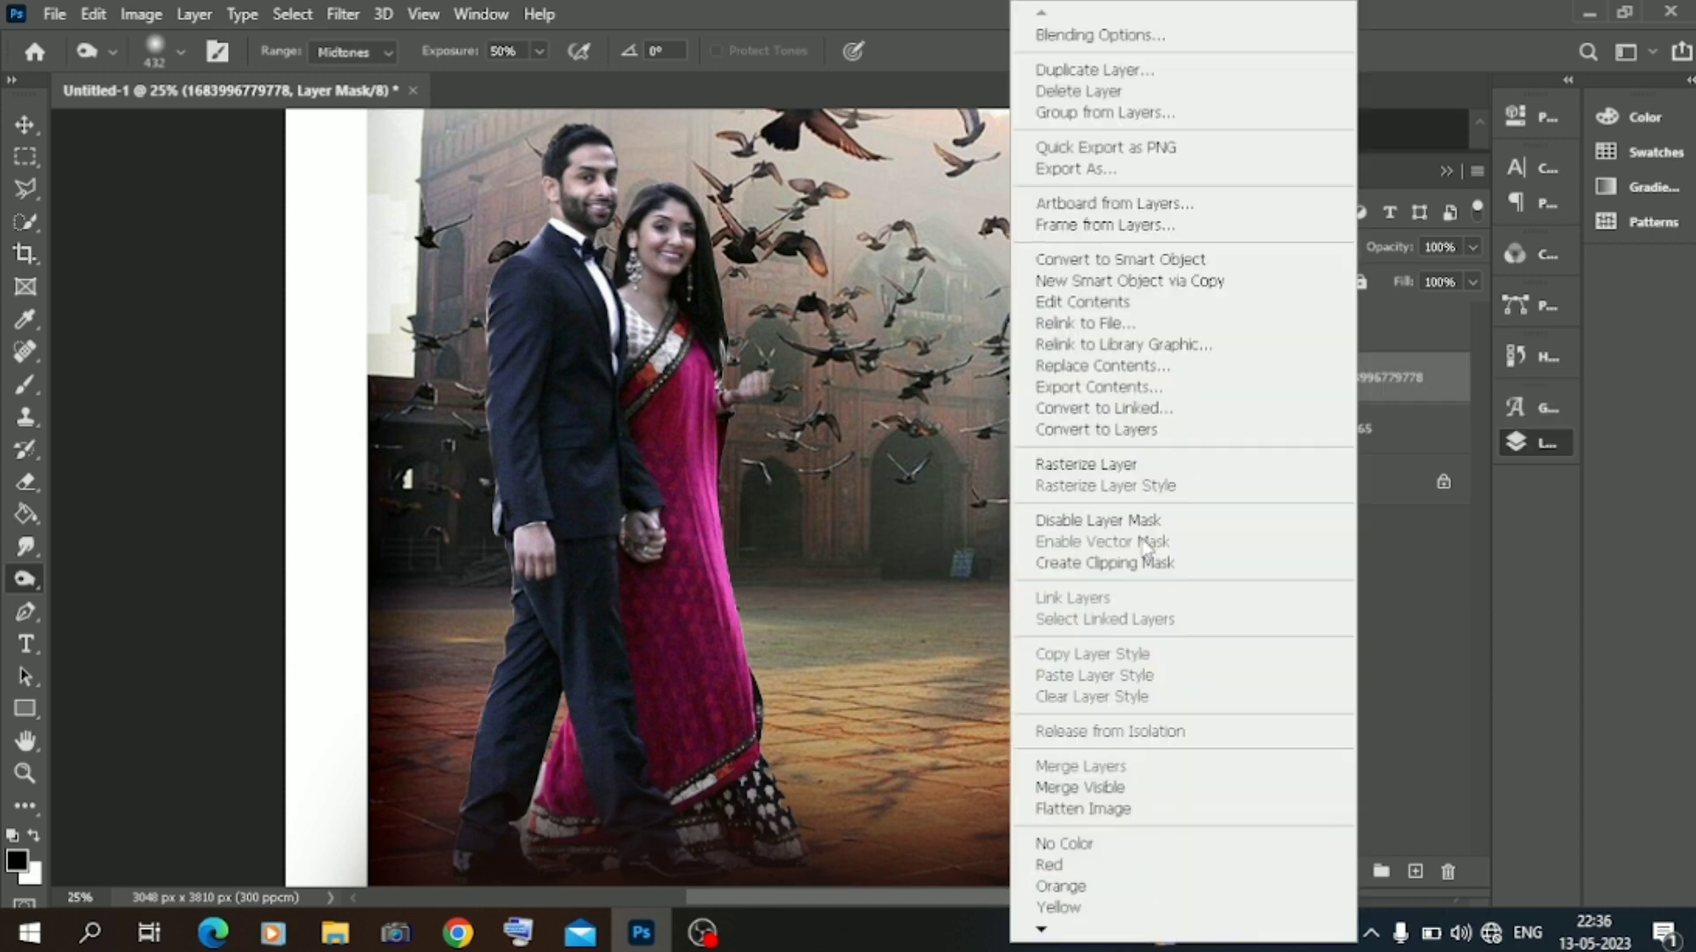
click(1151, 467)
right_click(1301, 376)
click(1382, 447)
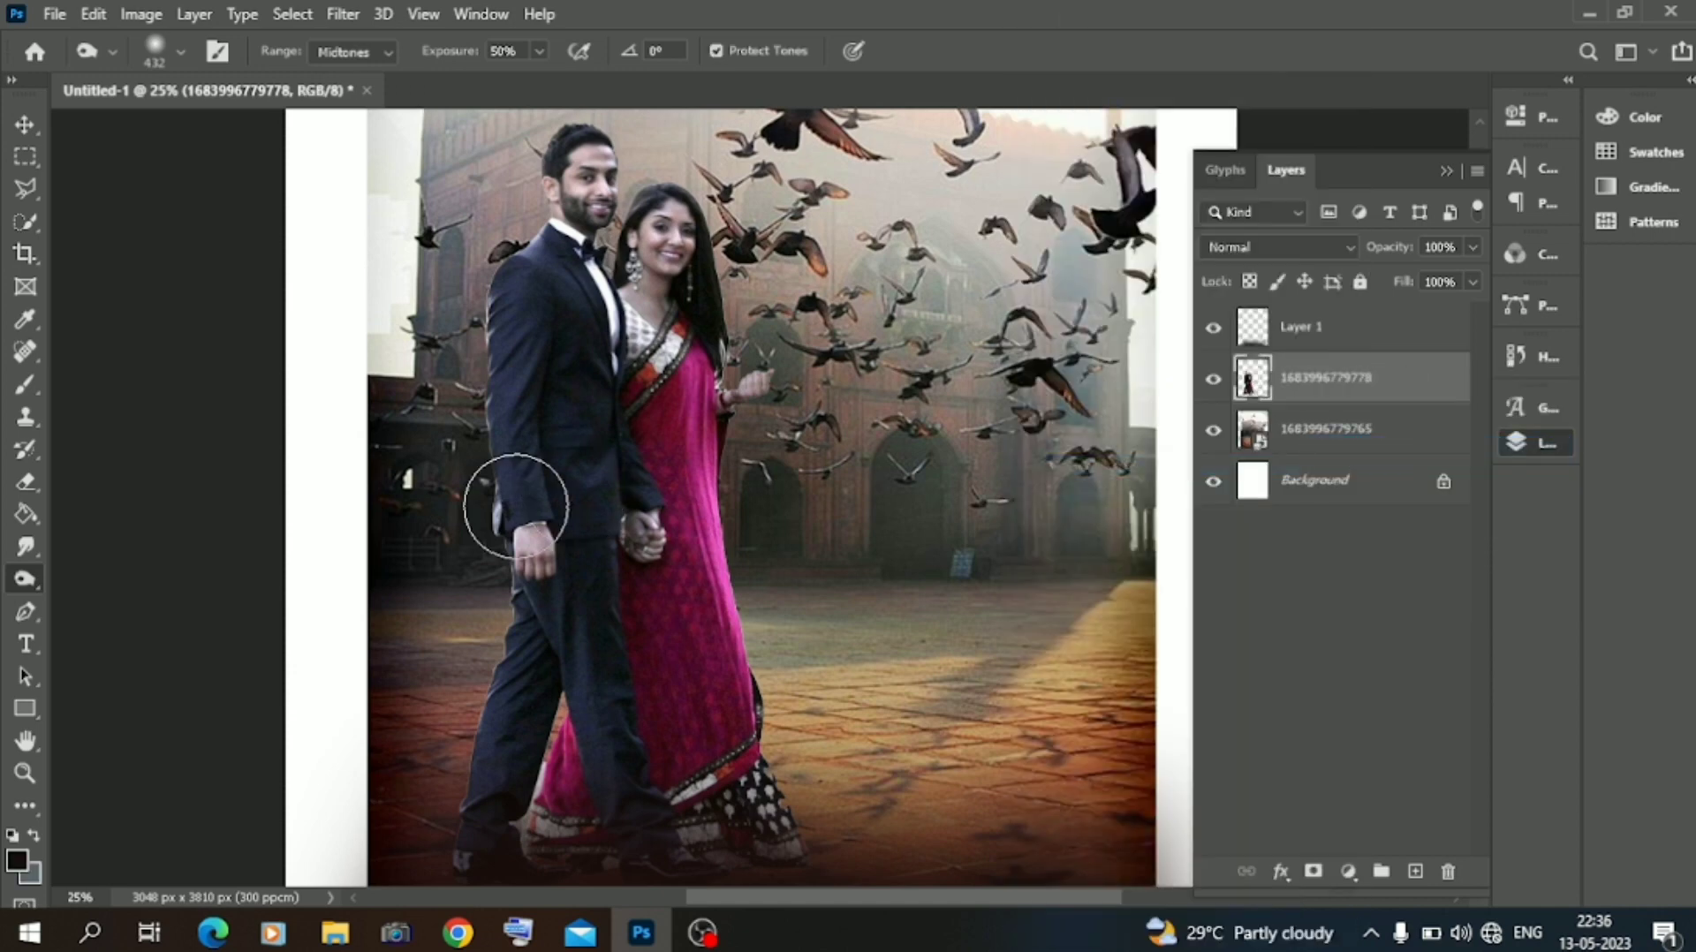
Darken the man's suit with the Burn tool and lighten his hand and trousers with the Dodge tool, using Midtones at 50% exposure.
mouse_move(526, 485)
mouse_down()
mouse_move(521, 420)
mouse_move(539, 303)
mouse_move(545, 636)
mouse_move(476, 837)
mouse_move(529, 694)
mouse_move(607, 758)
mouse_move(567, 565)
mouse_move(577, 769)
mouse_move(558, 807)
mouse_move(583, 730)
mouse_move(667, 739)
mouse_move(692, 795)
mouse_move(638, 385)
mouse_move(590, 333)
mouse_move(651, 390)
mouse_move(656, 571)
mouse_move(615, 626)
mouse_move(601, 718)
mouse_move(635, 842)
mouse_move(545, 499)
mouse_move(539, 279)
mouse_move(514, 361)
mouse_move(538, 629)
mouse_move(540, 158)
mouse_move(537, 313)
mouse_move(598, 313)
mouse_up()
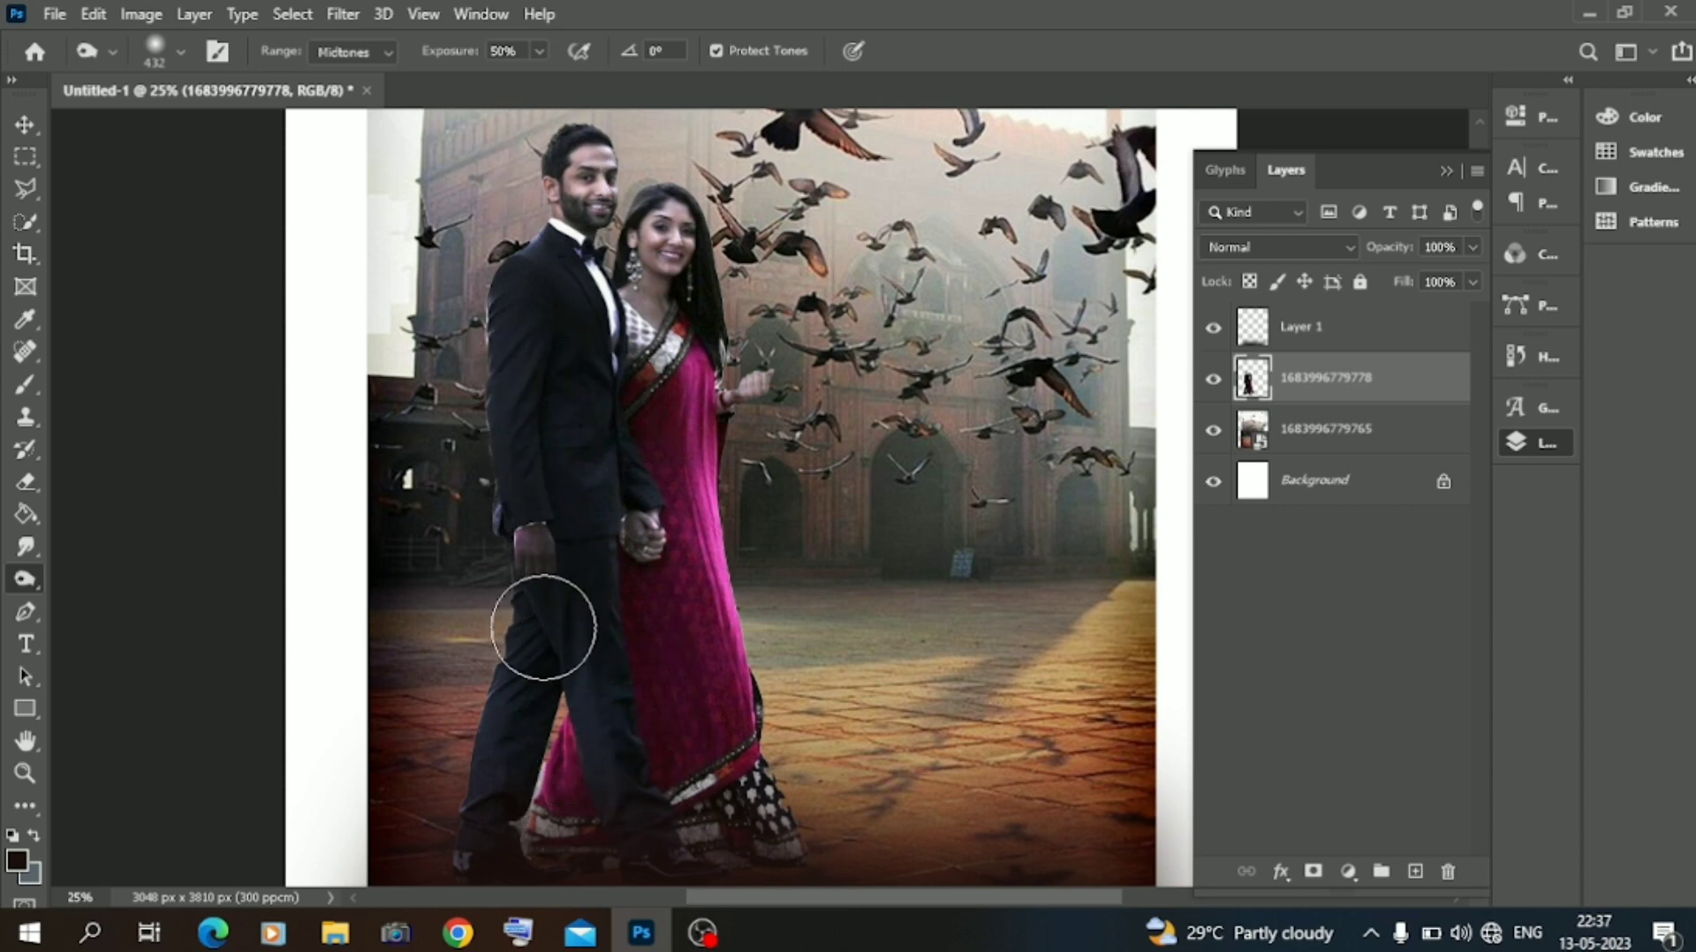
right_click(34, 571)
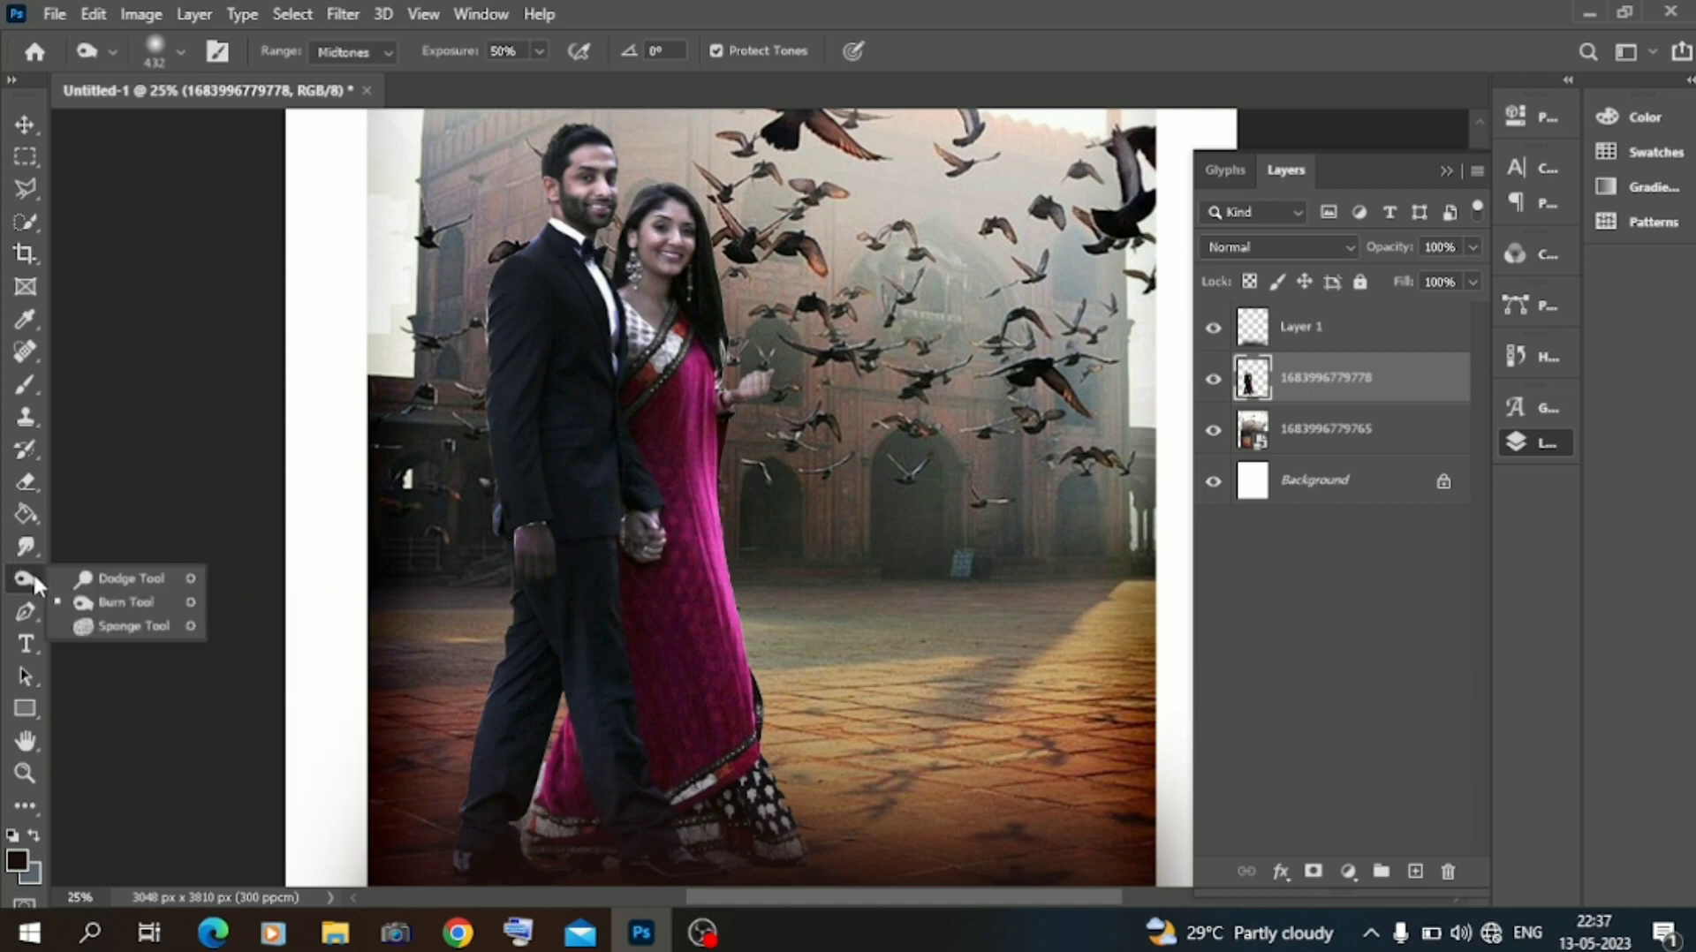
click(150, 575)
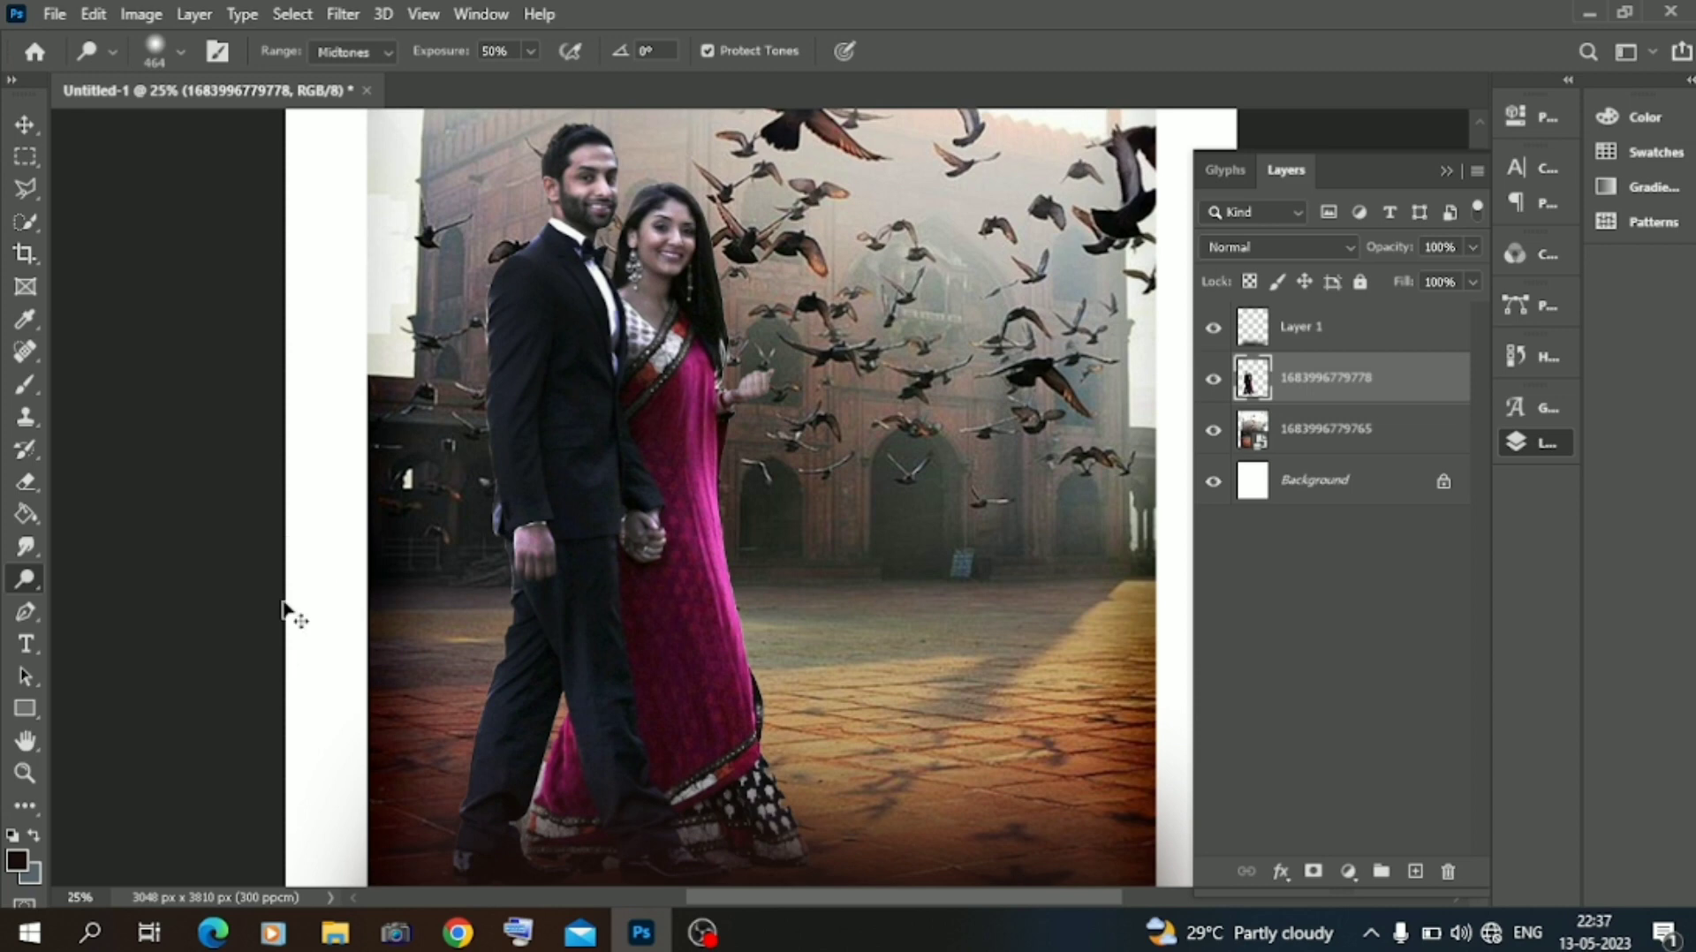
scroll(284, 605, down, 3)
scroll(284, 606, up, 1)
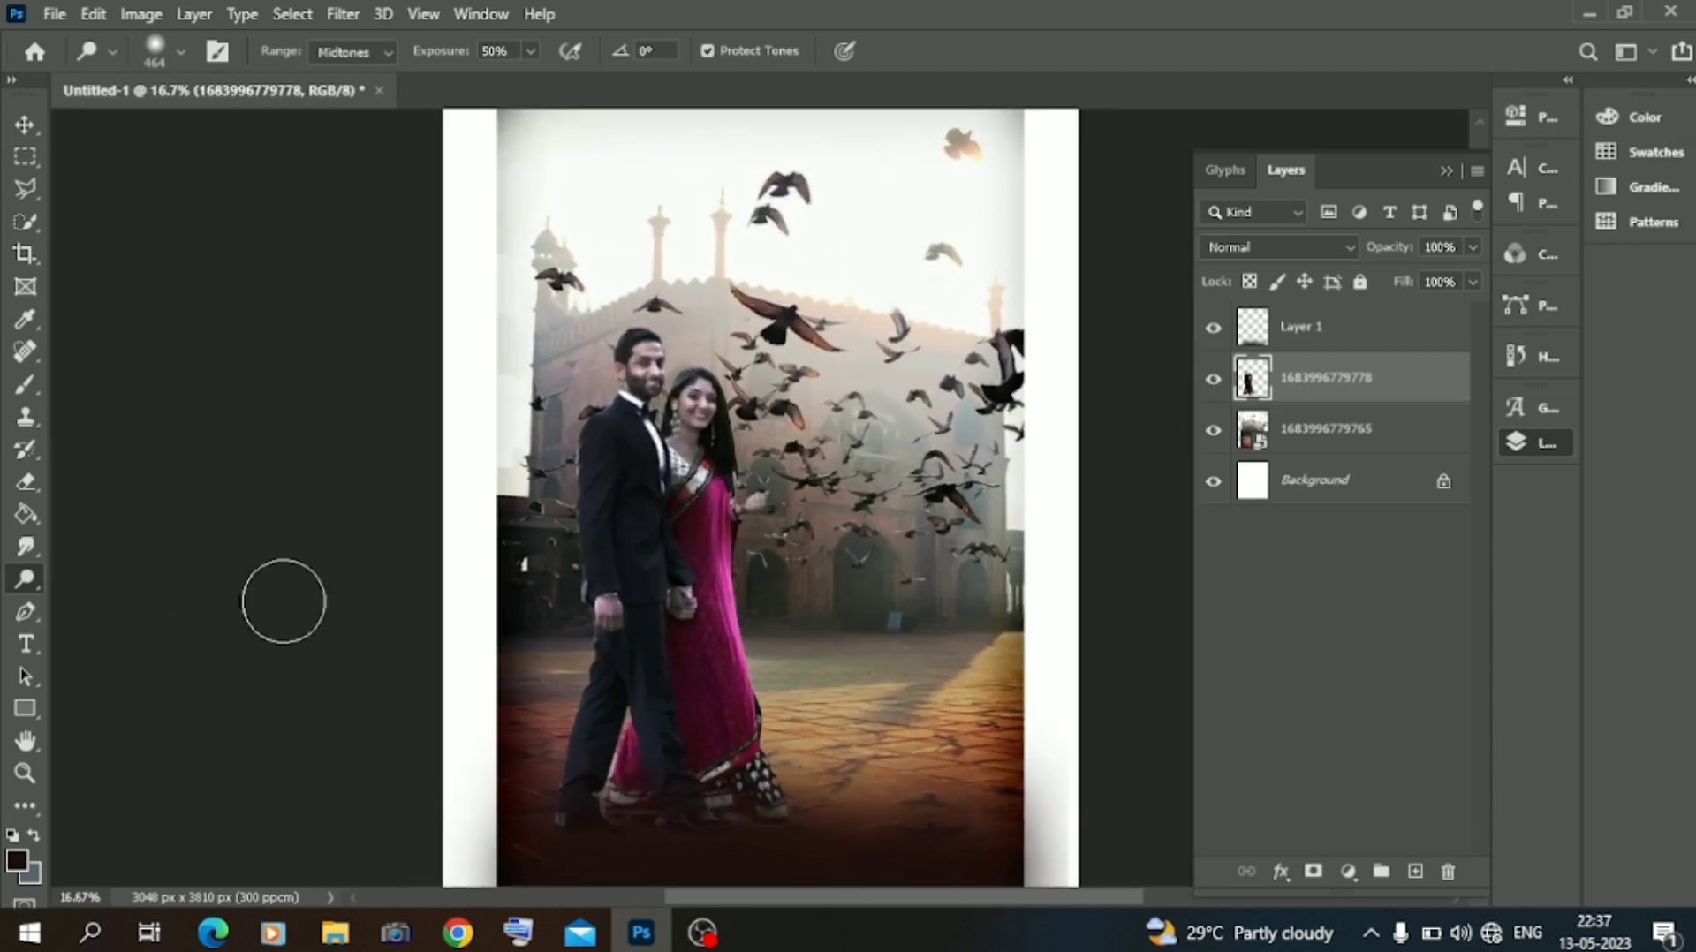
Apply a midtone Color Balance to the couple's layer, with yellow–blue at -21 and a slight shift toward cyan.
click(19, 127)
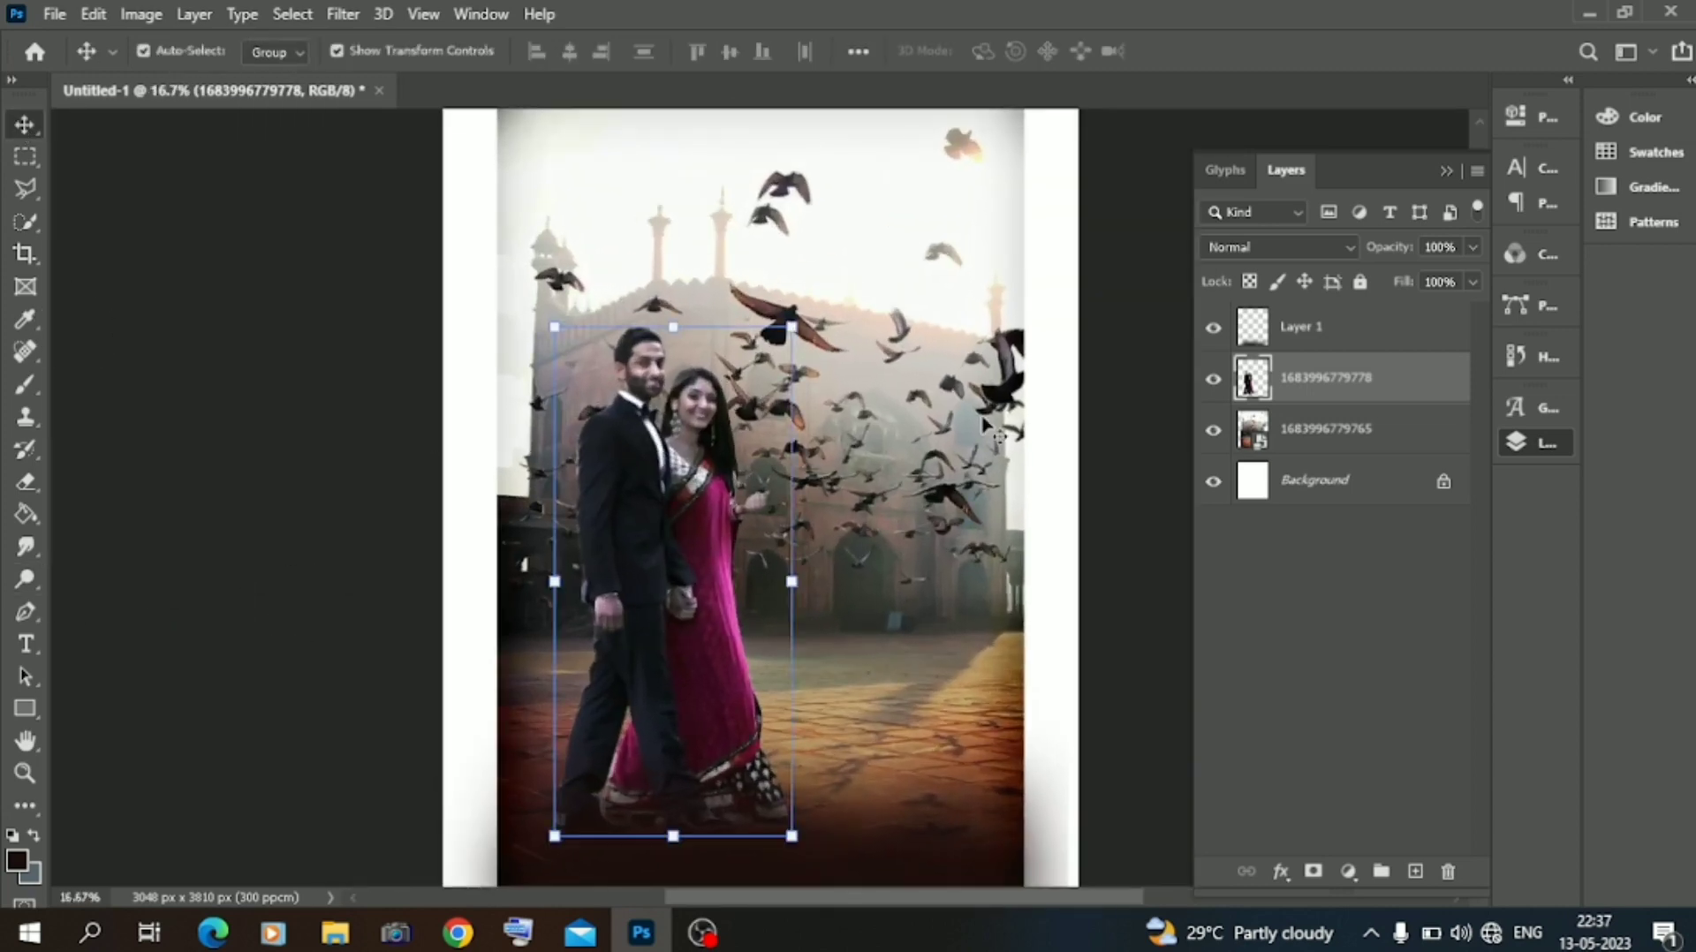
click(131, 15)
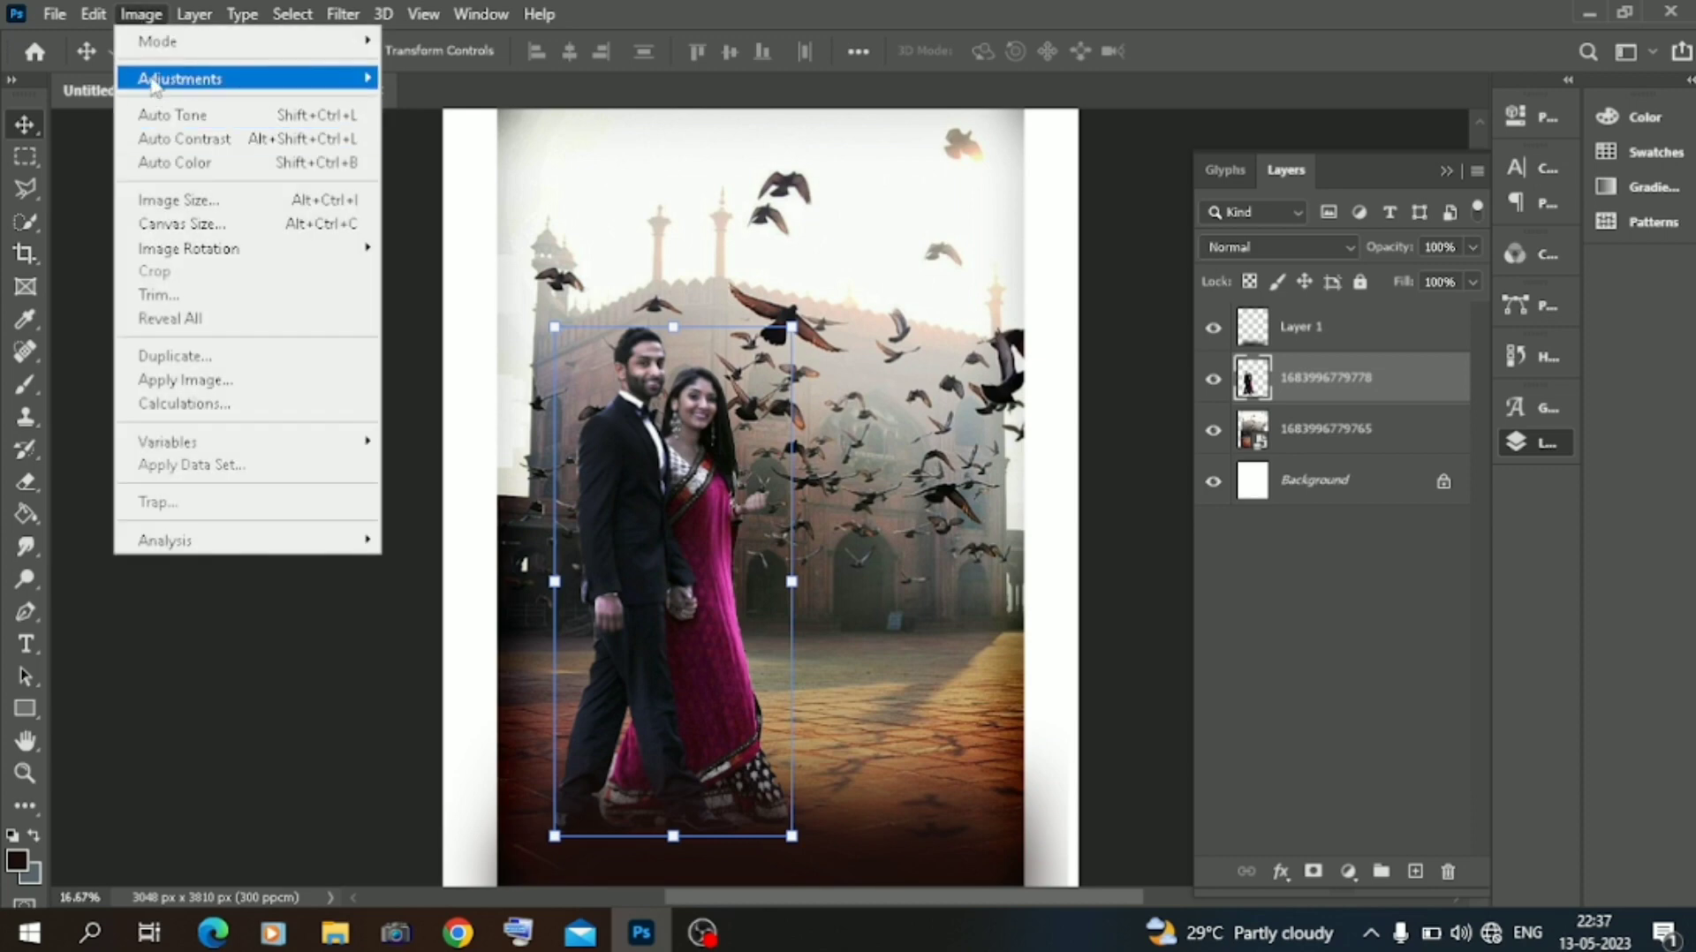
key(Left)
click(92, 138)
click(140, 15)
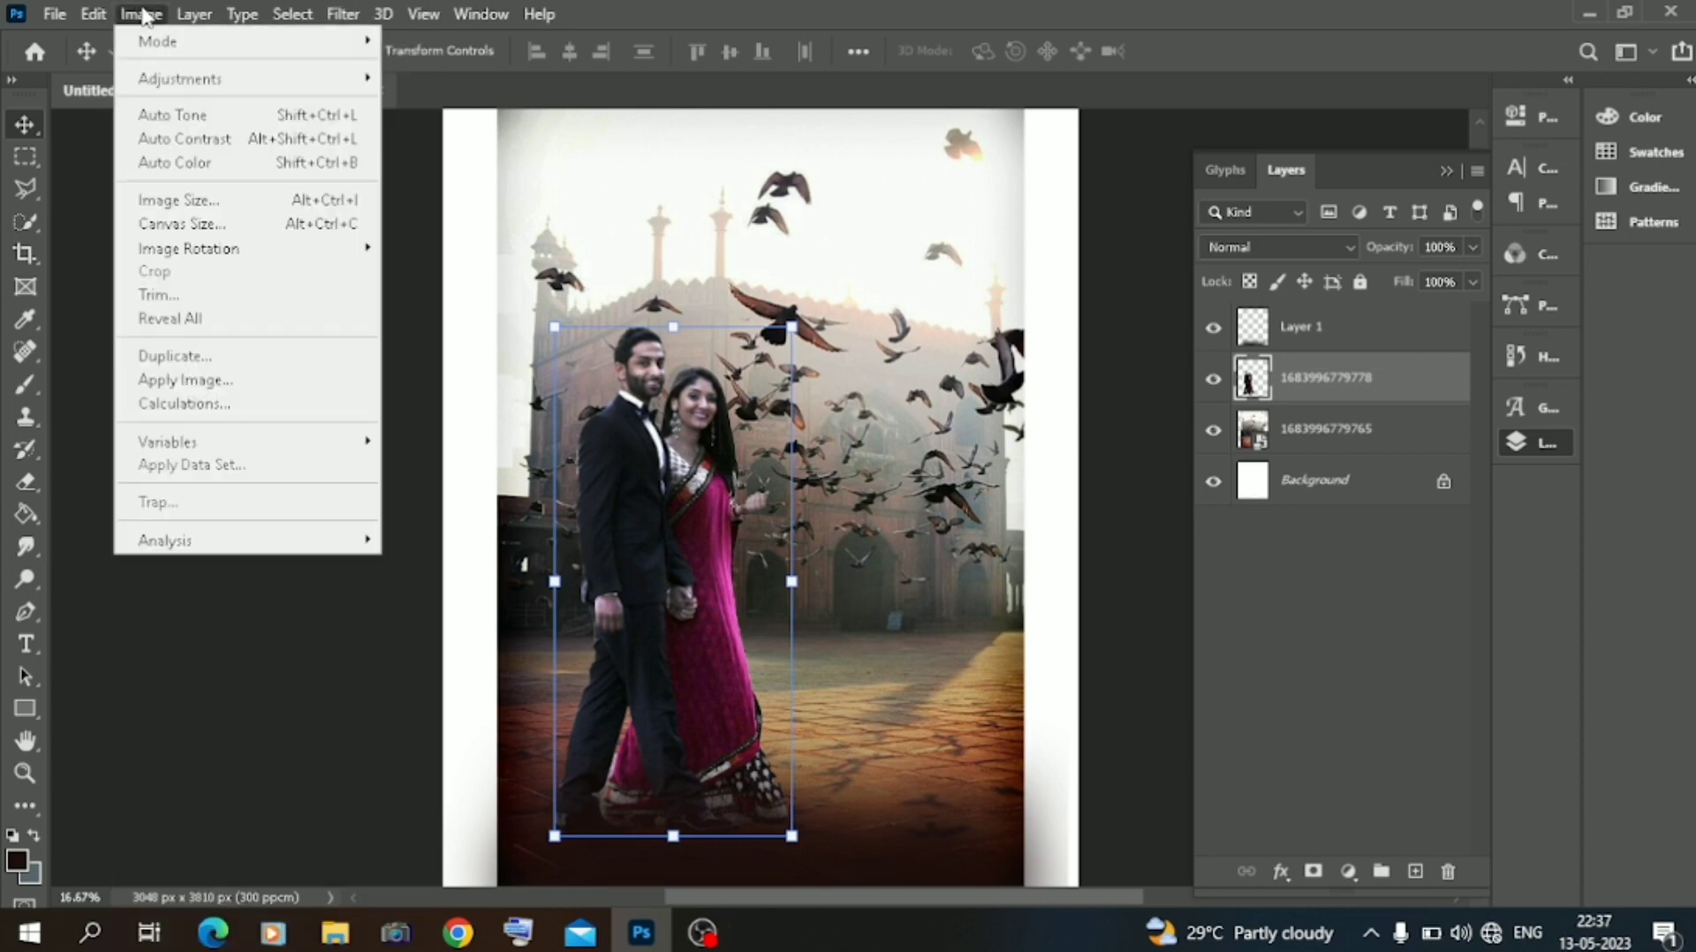
mouse_move(192, 80)
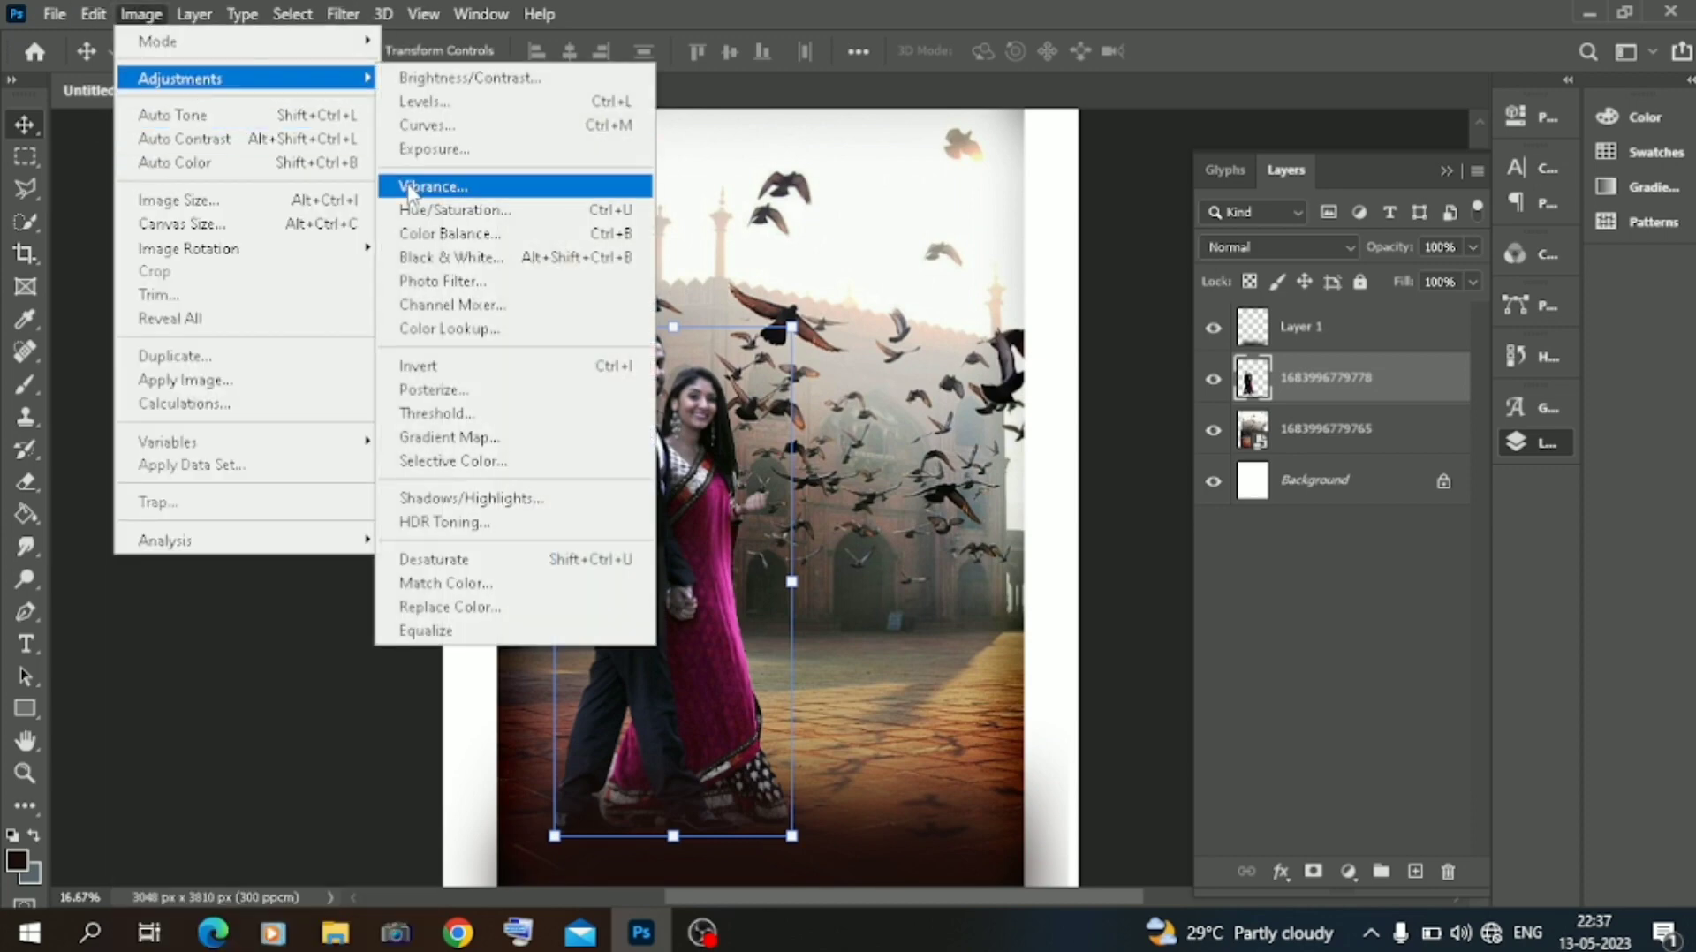
click(444, 240)
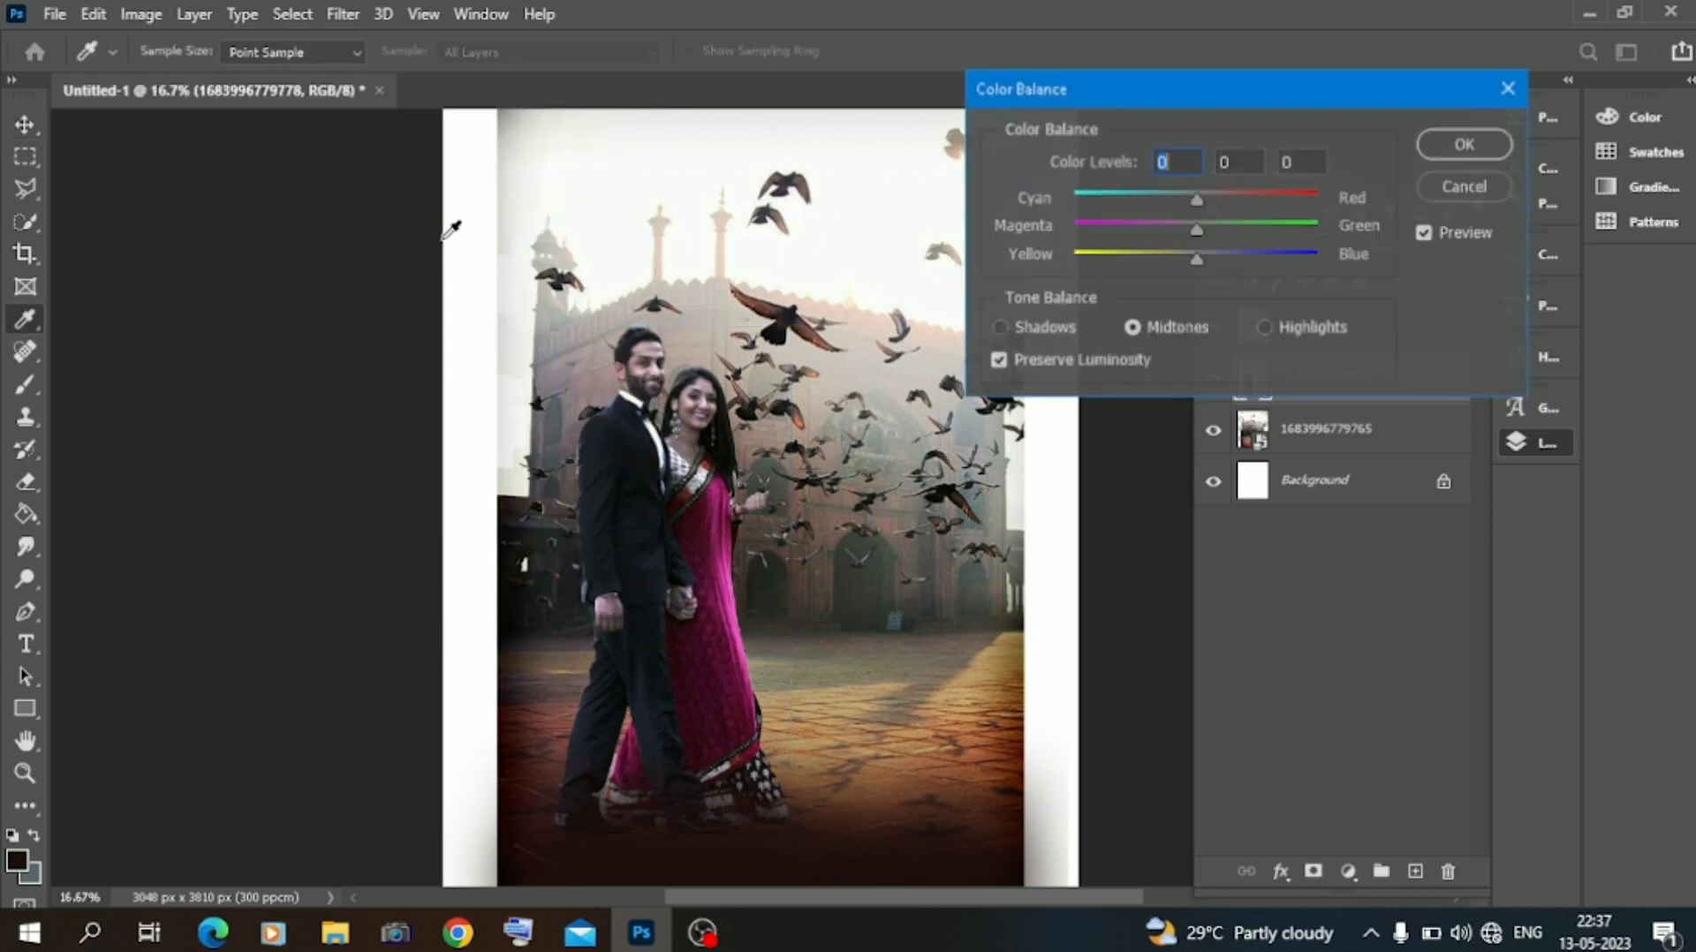
click(1170, 254)
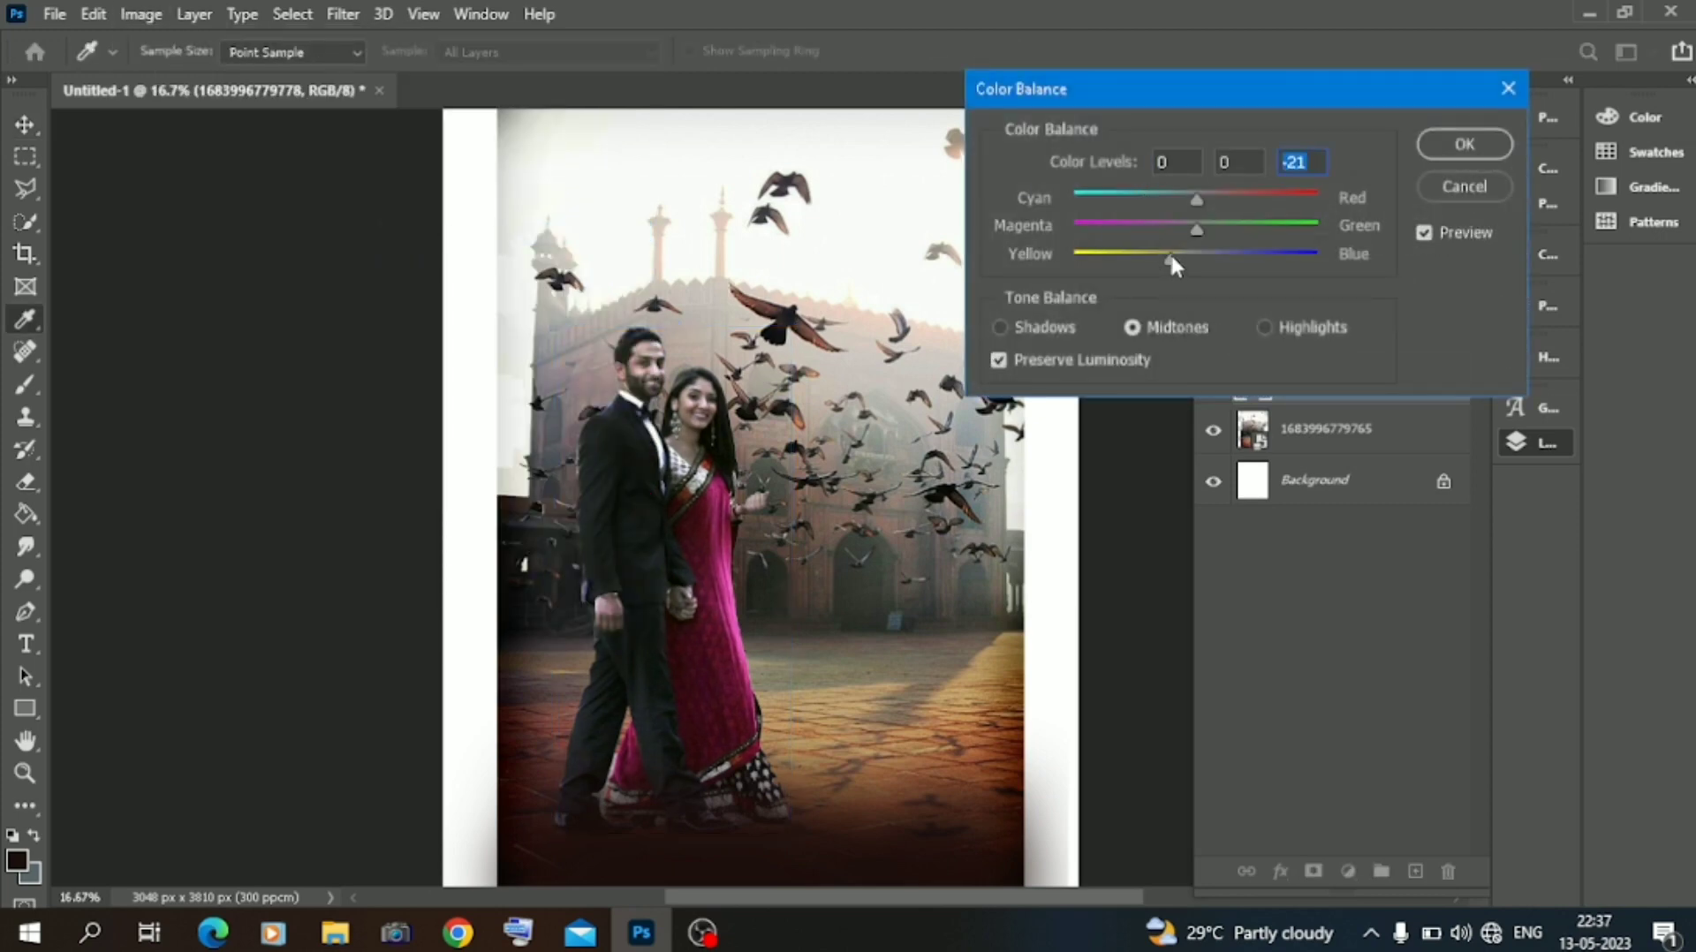
click(1182, 194)
click(1463, 144)
Deselect the couple's layer and examine the composite both close up and as a whole.
key(v)
click(234, 309)
key(ctrl+plus)
key(ctrl+plus)
key(ctrl+plus)
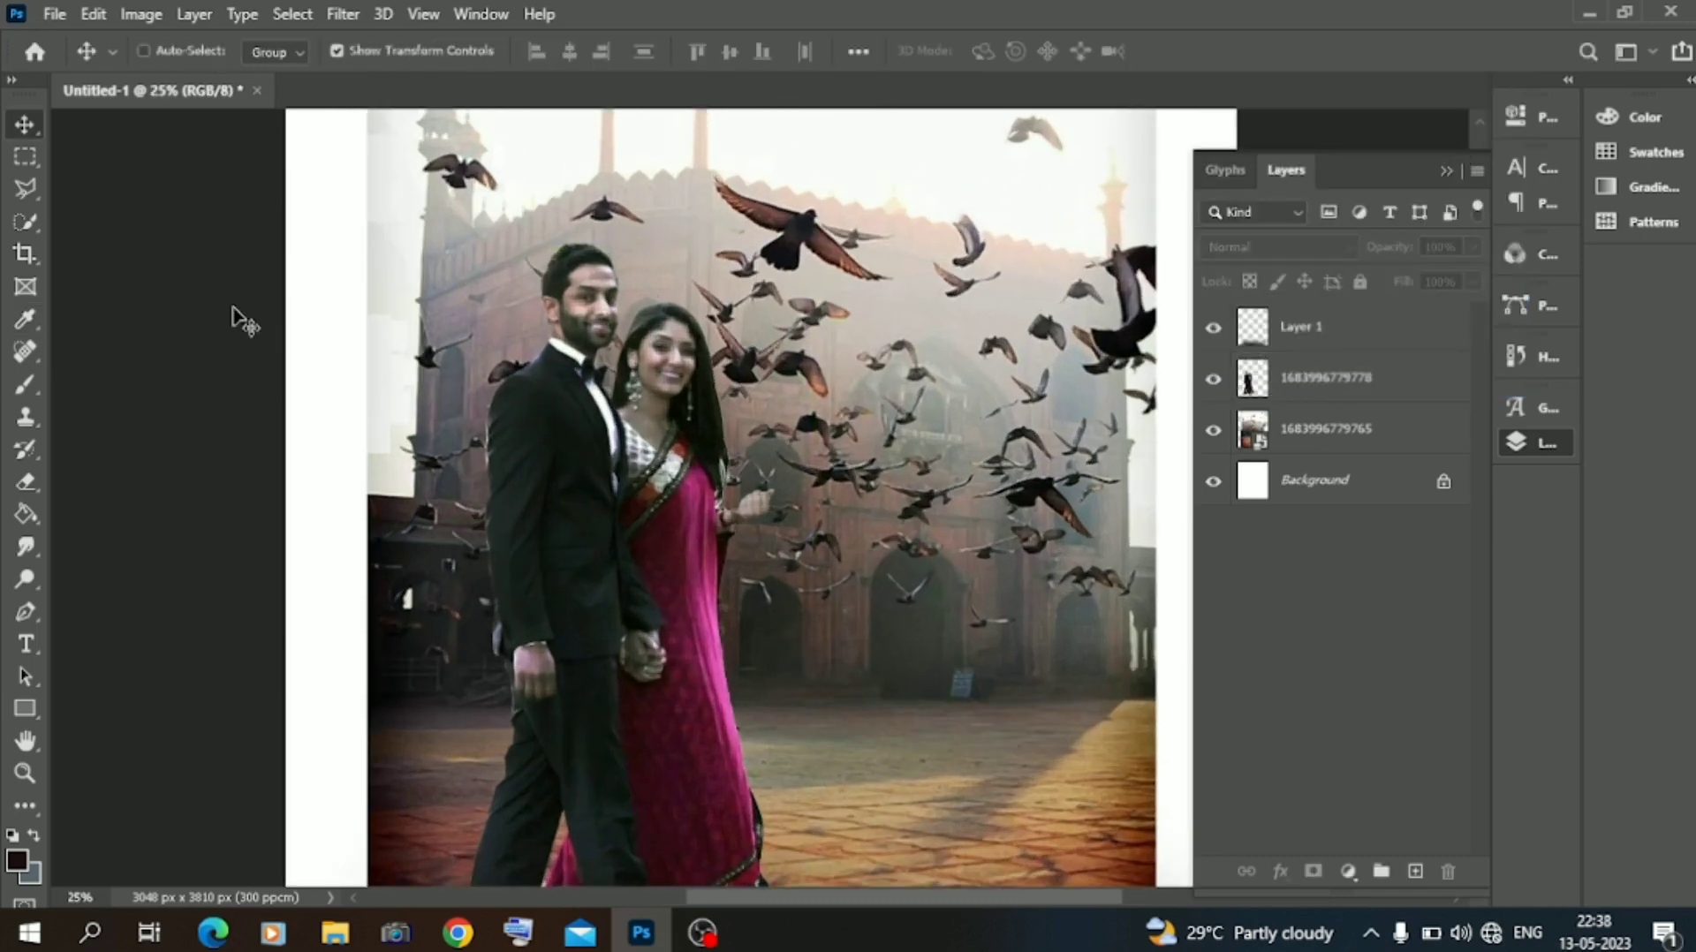
key(ctrl+minus)
key(ctrl+minus)
key(ctrl+minus)
key(ctrl+minus)
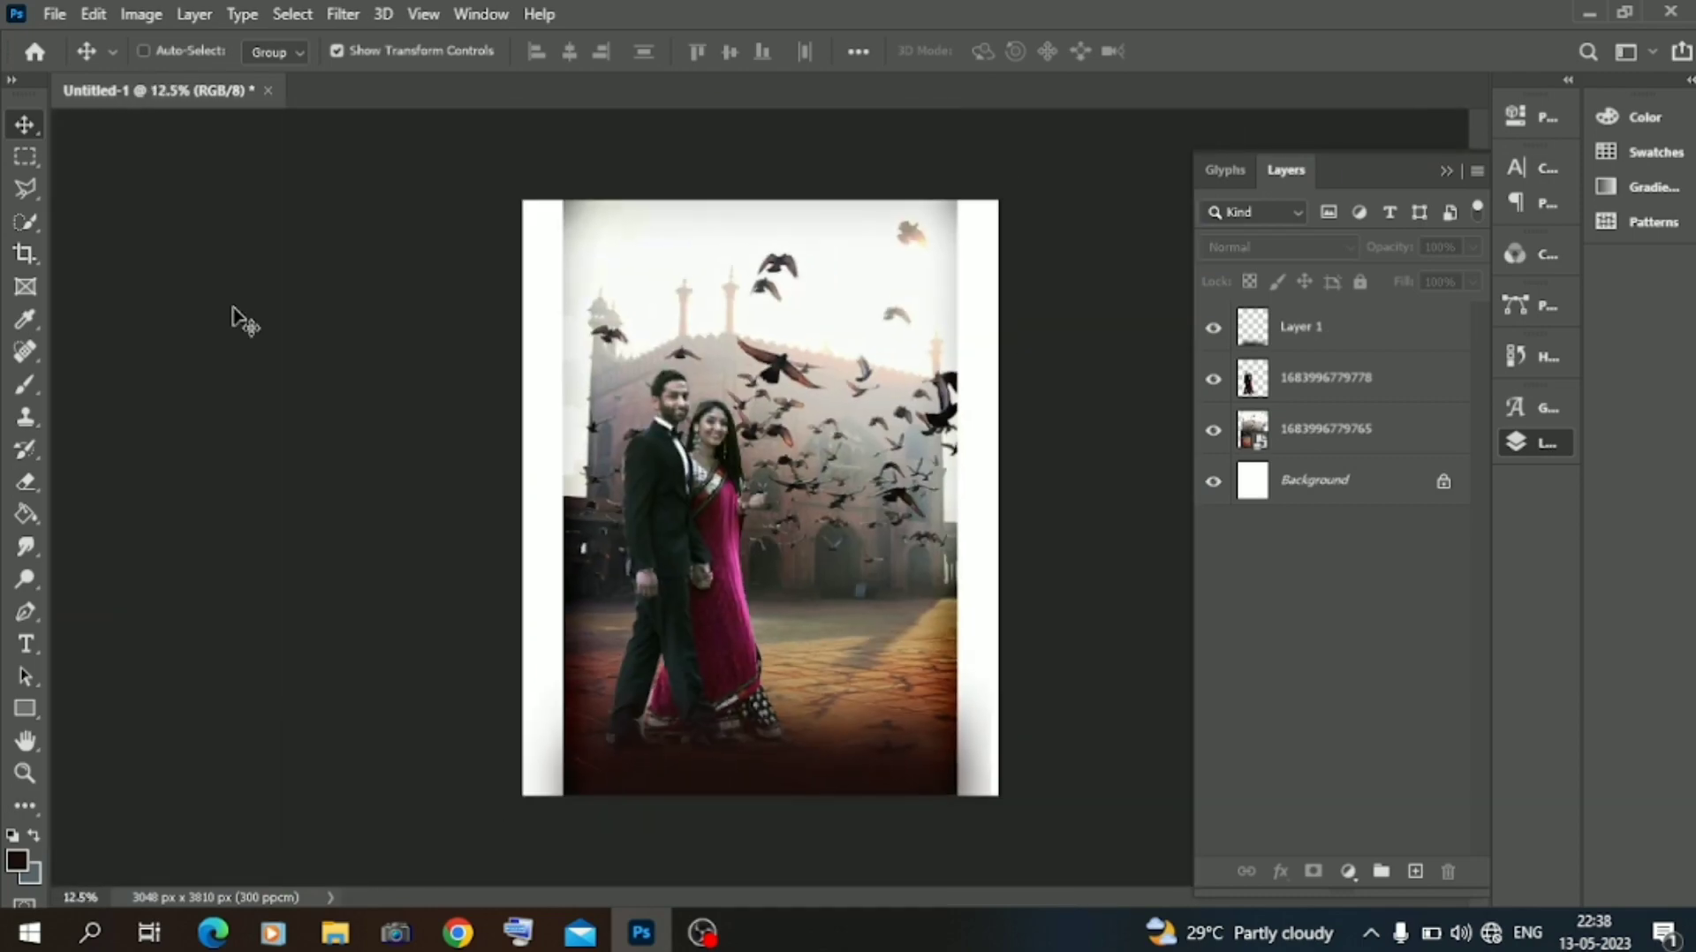